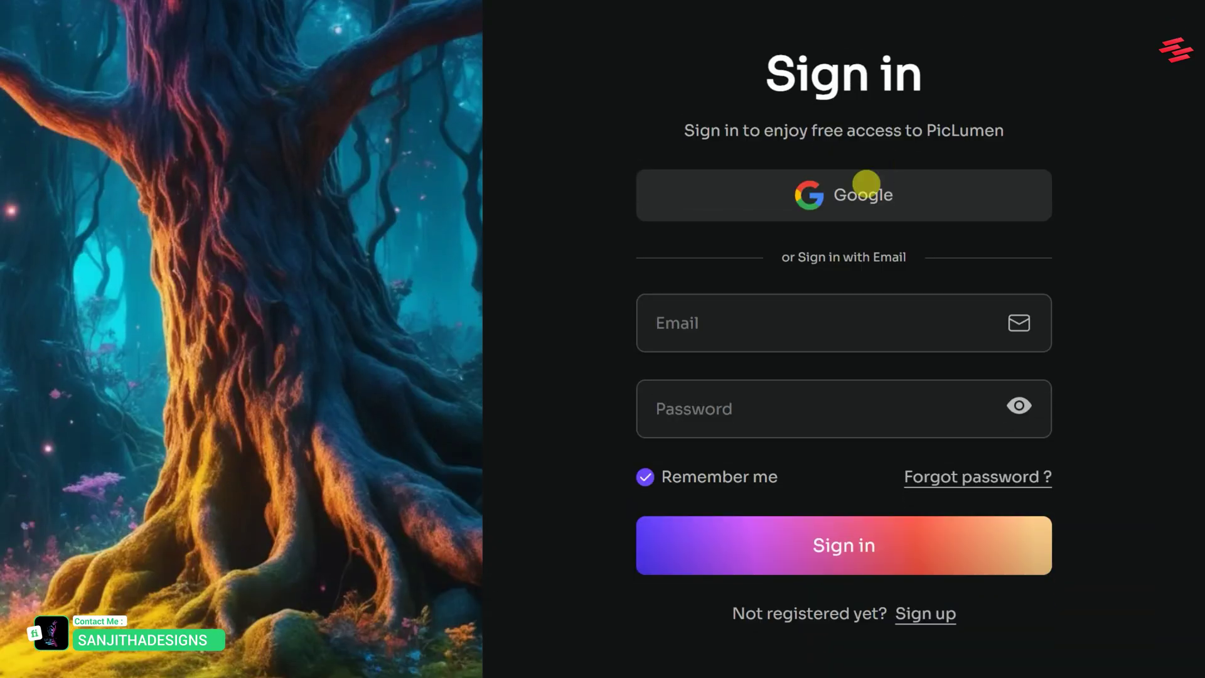
pyautogui.click(858, 192)
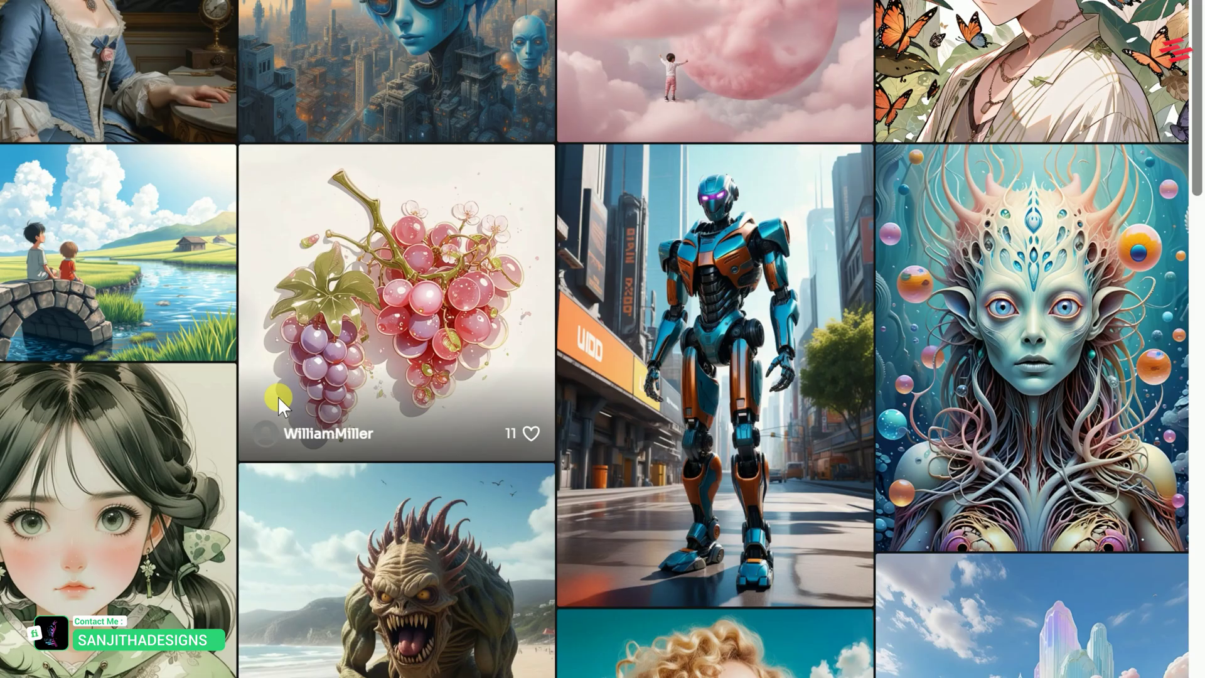
pyautogui.scroll(-5, 691, 358)
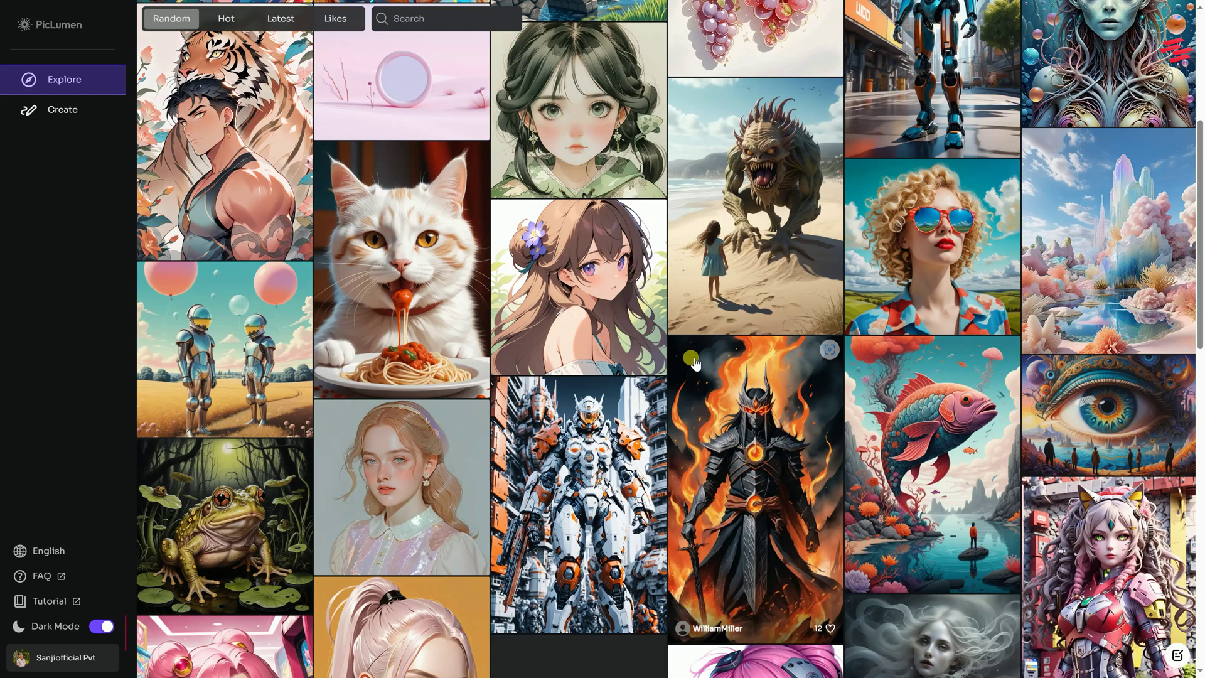
pyautogui.scroll(-5, 691, 358)
pyautogui.scroll(-5, 694, 368)
pyautogui.scroll(-3, 692, 367)
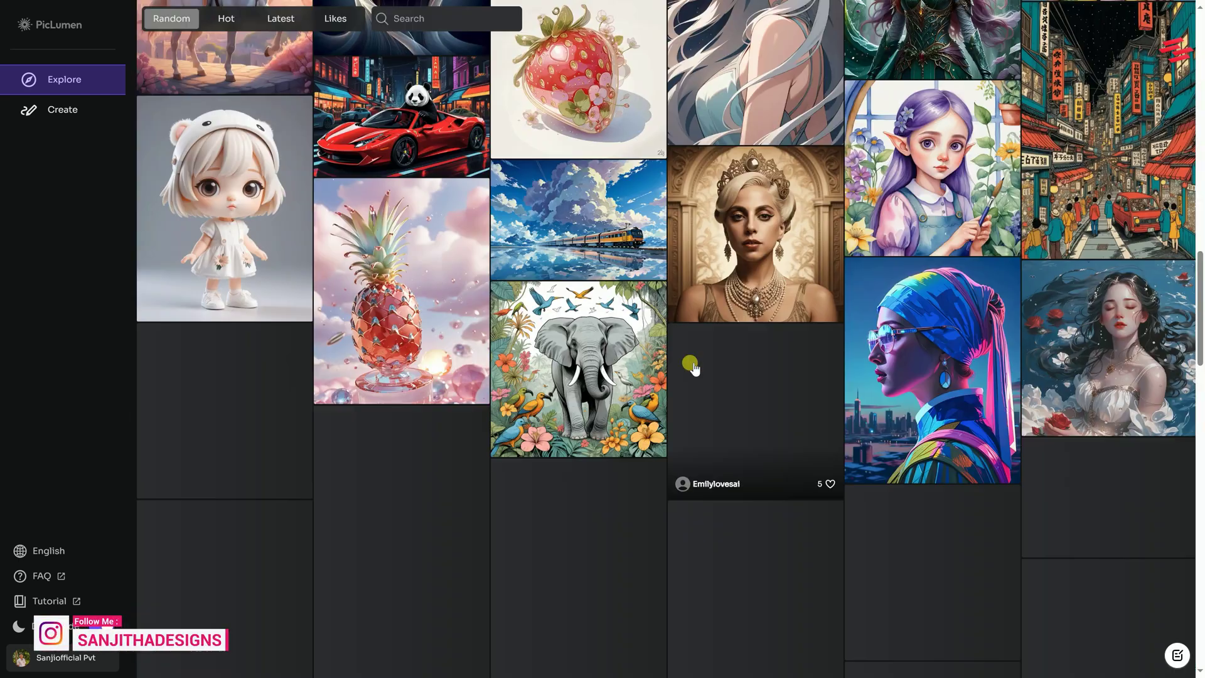
pyautogui.scroll(-3, 695, 370)
pyautogui.scroll(-2, 692, 369)
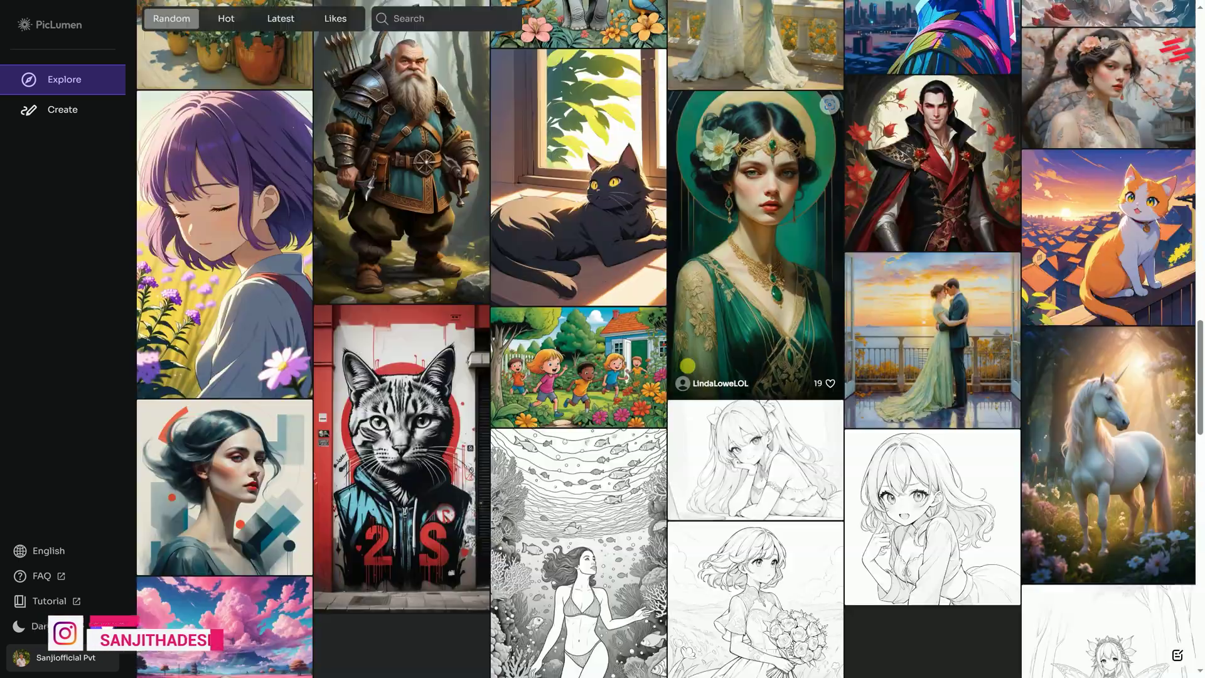
pyautogui.scroll(-2, 693, 370)
pyautogui.scroll(1, 690, 369)
pyautogui.scroll(3, 691, 369)
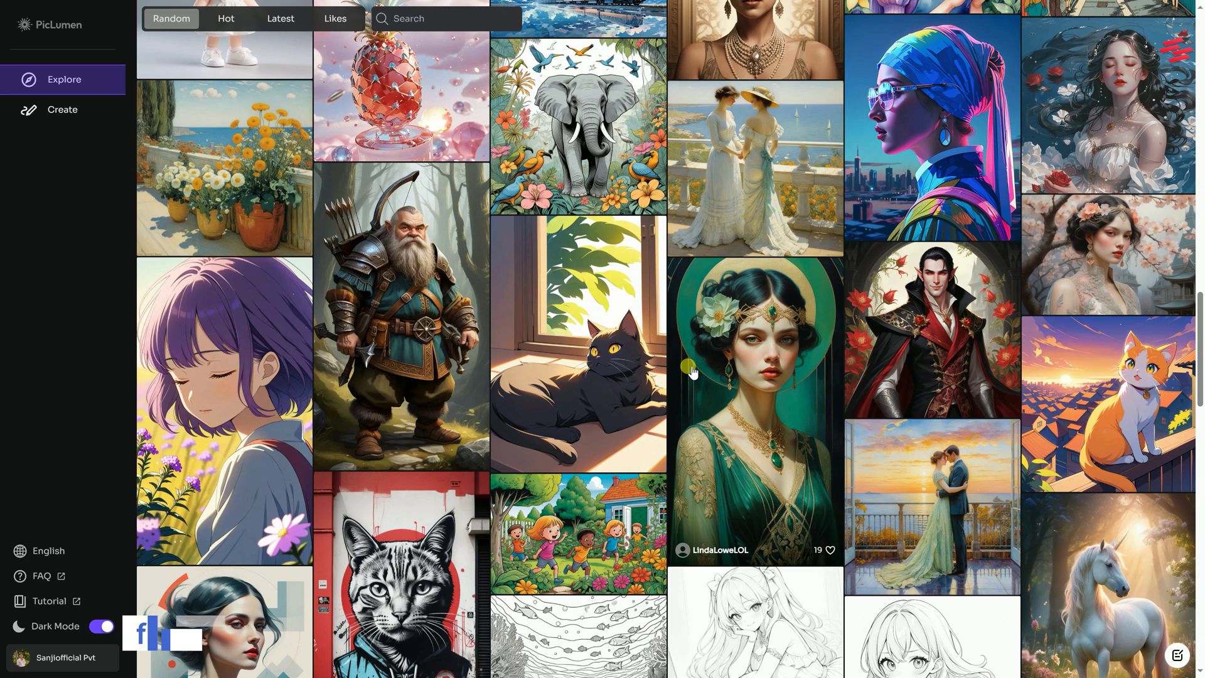
pyautogui.scroll(5, 689, 367)
pyautogui.scroll(3, 689, 366)
pyautogui.scroll(5, 688, 366)
pyautogui.scroll(2, 688, 368)
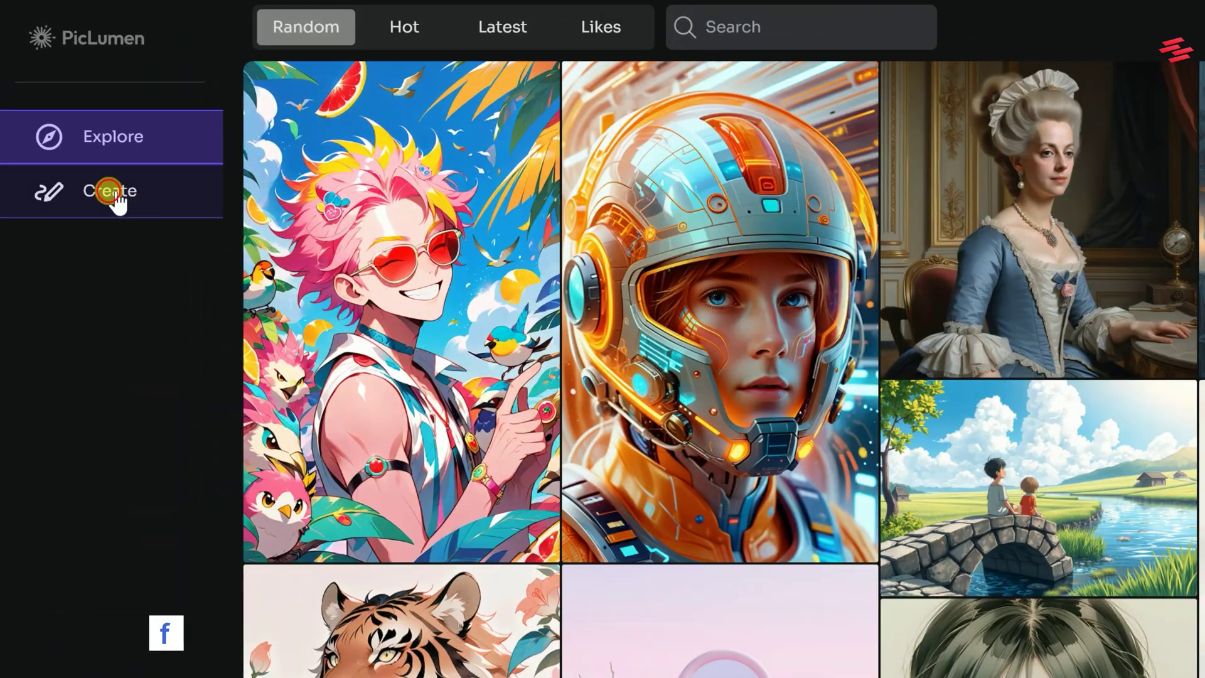
# Step: Open the Create page, keep PicLumen Realistic V2, and choose the 3:4 aspect ratio
pyautogui.click(114, 194)
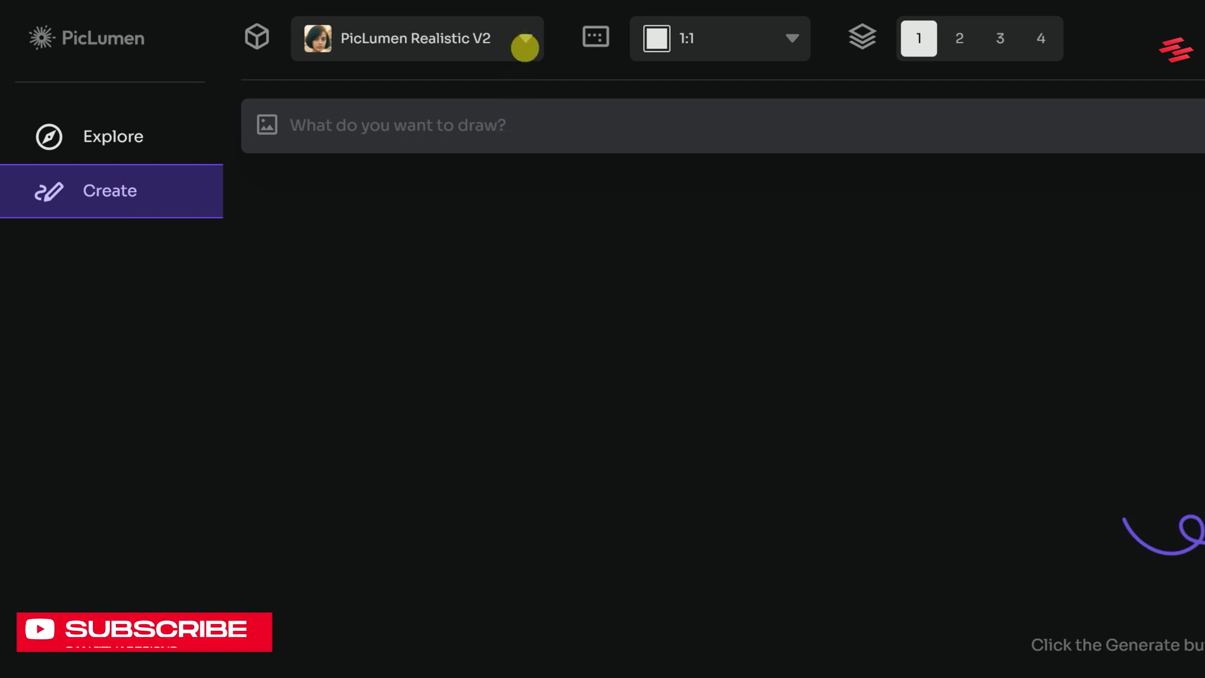
pyautogui.click(524, 42)
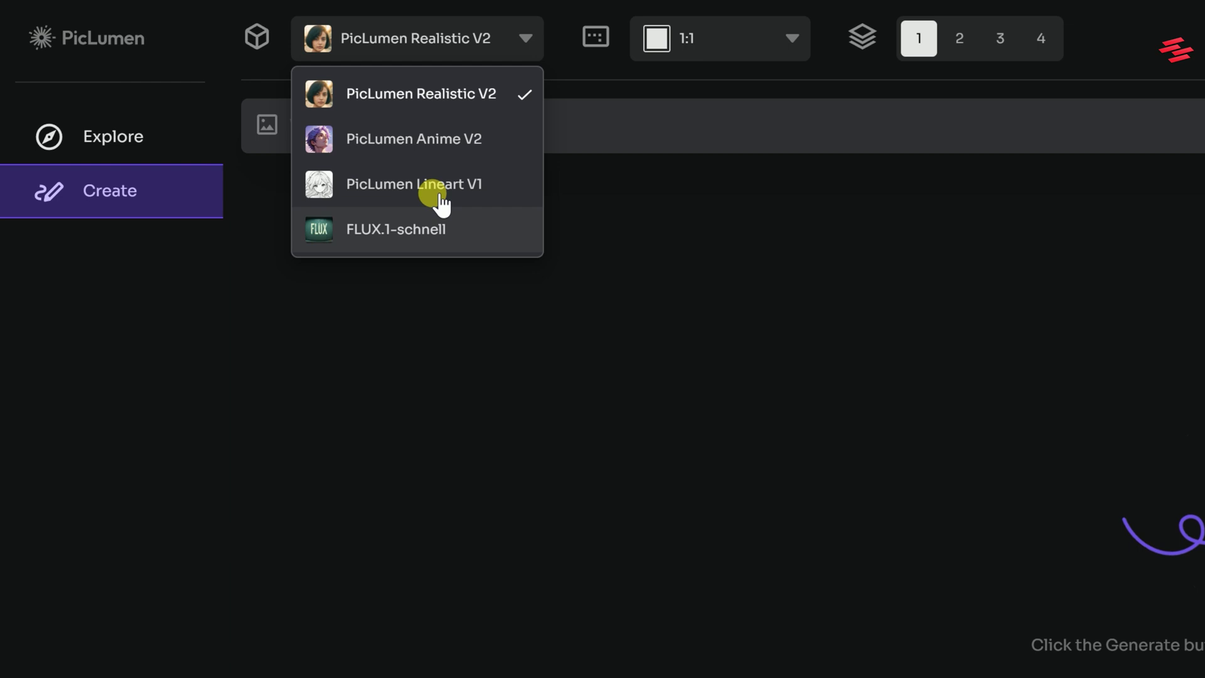
pyautogui.click(433, 104)
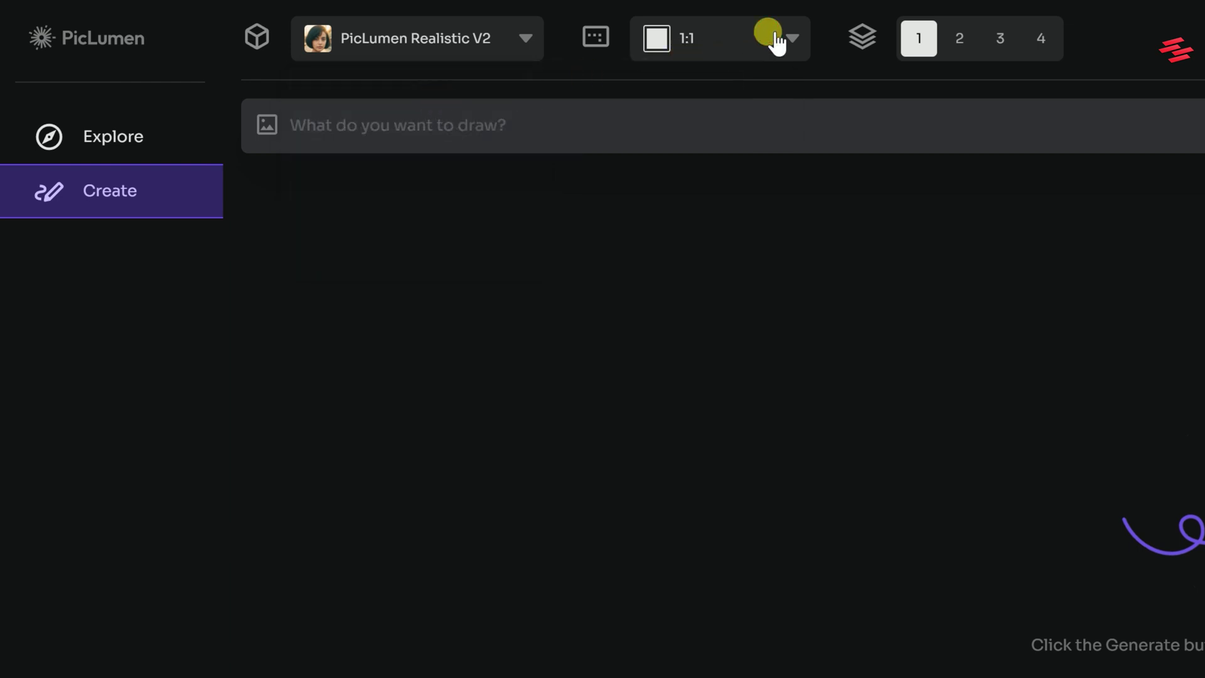
pyautogui.click(776, 38)
pyautogui.scroll(-1, 722, 302)
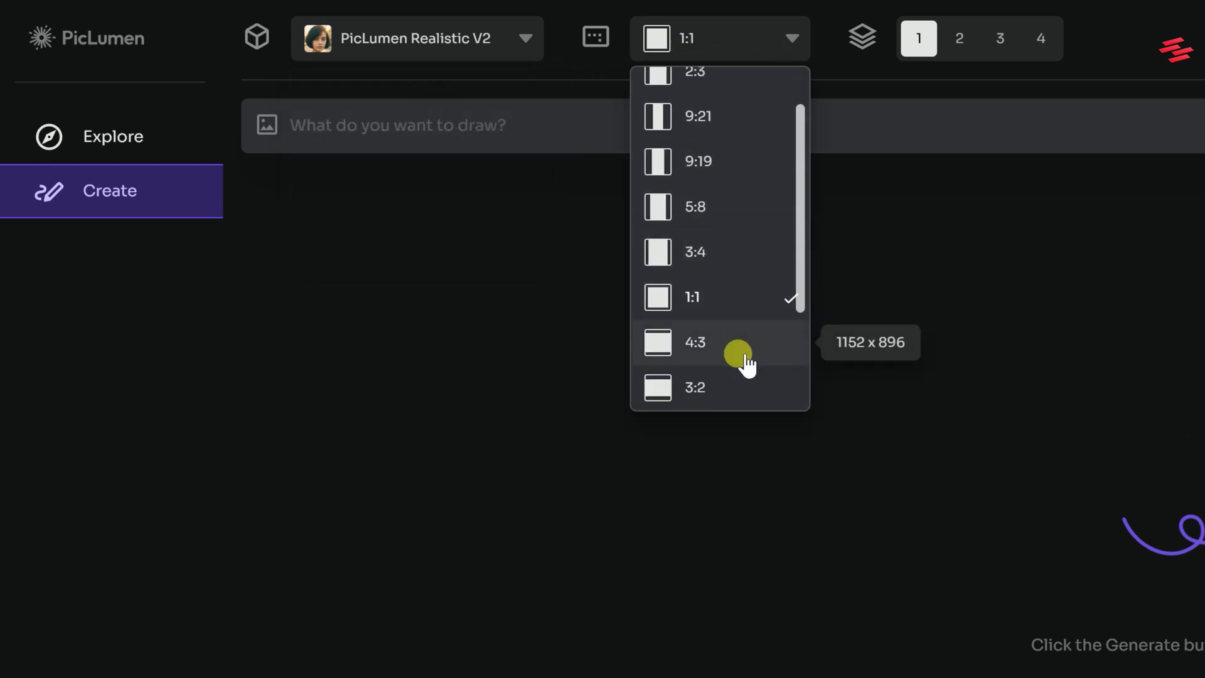
pyautogui.scroll(-2, 740, 359)
pyautogui.scroll(-2, 740, 368)
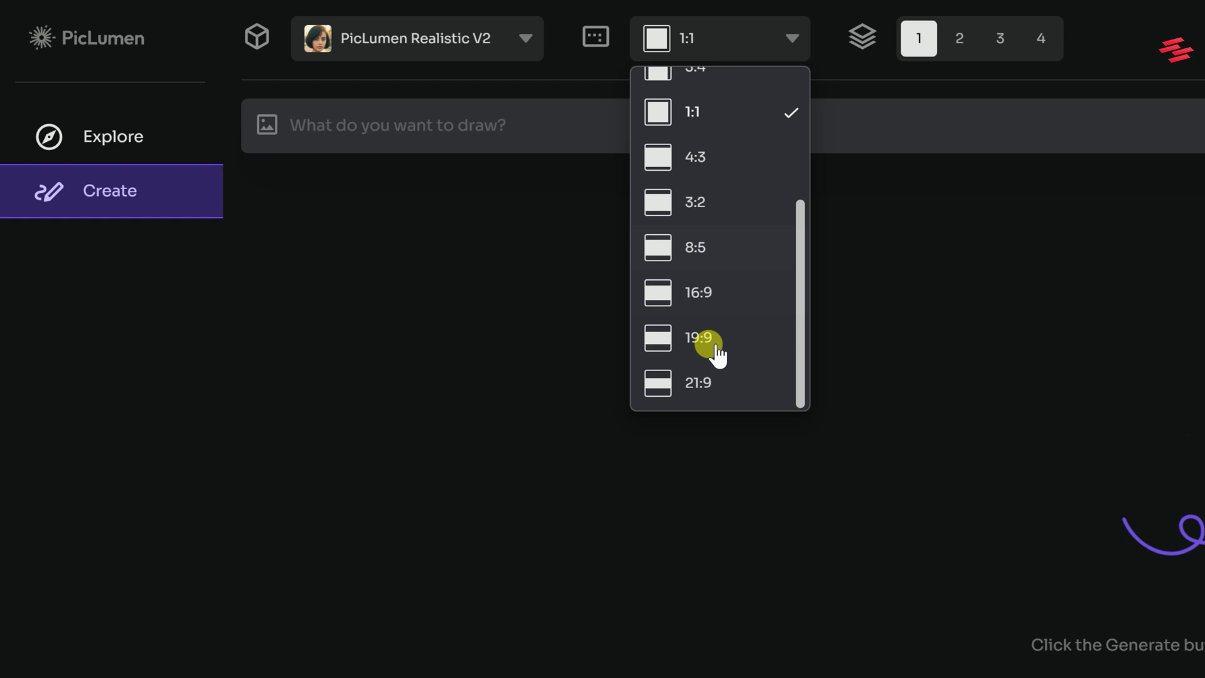
pyautogui.scroll(3, 707, 347)
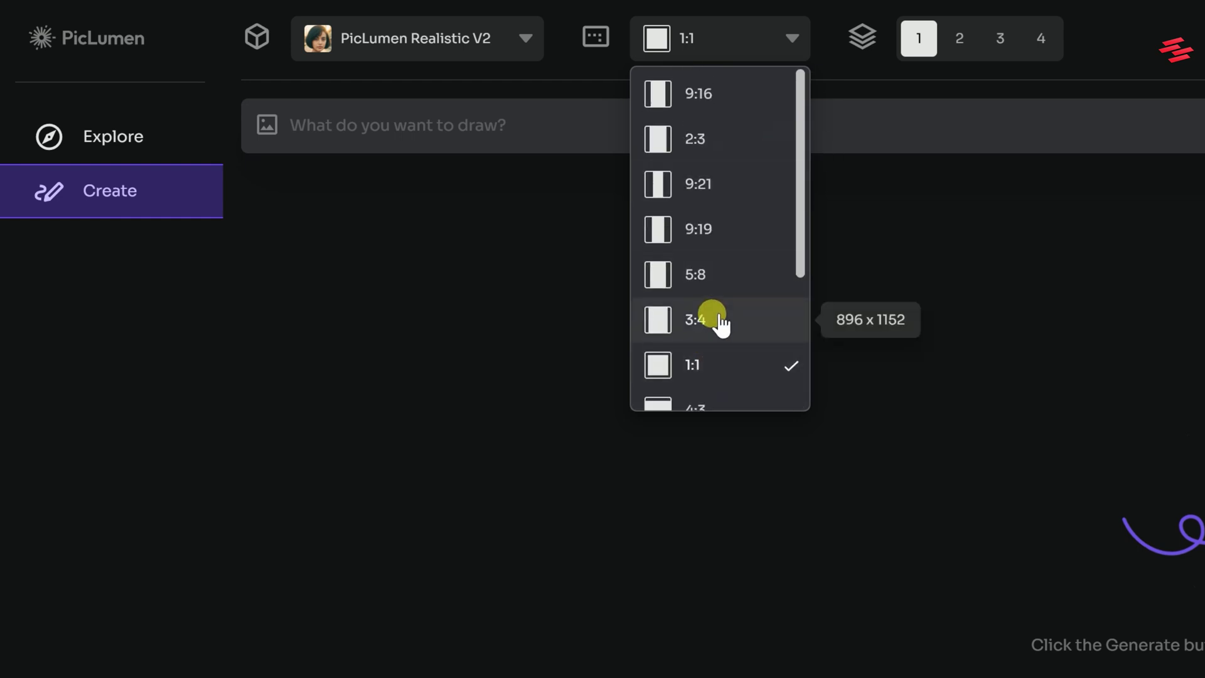
pyautogui.click(720, 322)
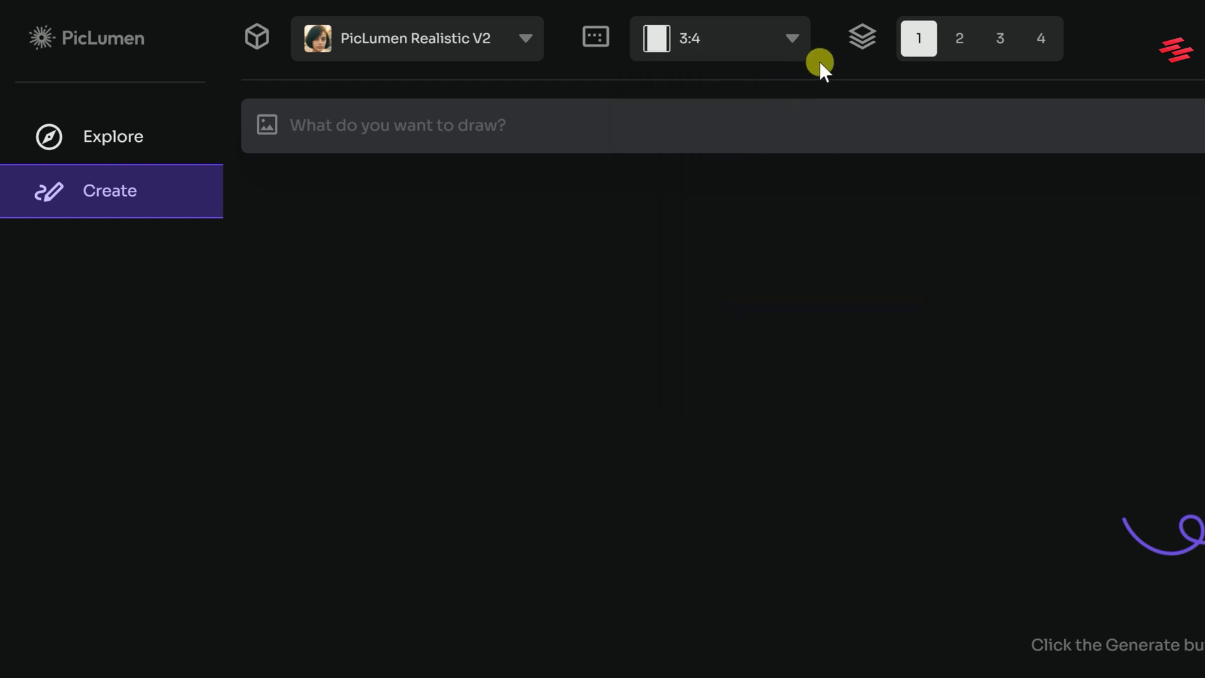
# Step: Set two images per generation, paste the forest-lake woman prompt, and generate
pyautogui.click(964, 39)
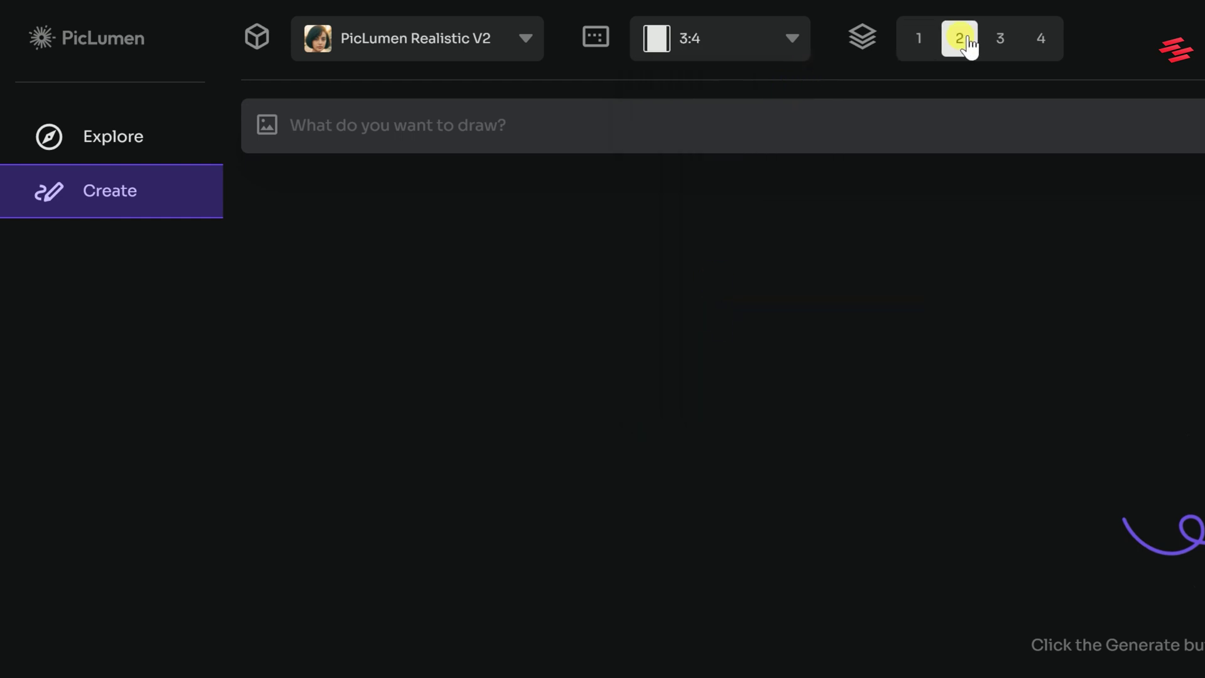
pyautogui.click(717, 135)
pyautogui.write('A 25-year-old beautiful girl walking near a serene lake surrounded by lush greenery. The scene features a clear blue sky, gentle ripples on the water, and tall trees in the background. The girl is casually dressed in light summer clothing, with her hair flowing gently in the breeze. The overall atmosphere is calm and picturesque, capturing the beauty of both the girl and the nature around her in a realistic and peaceful setting.')
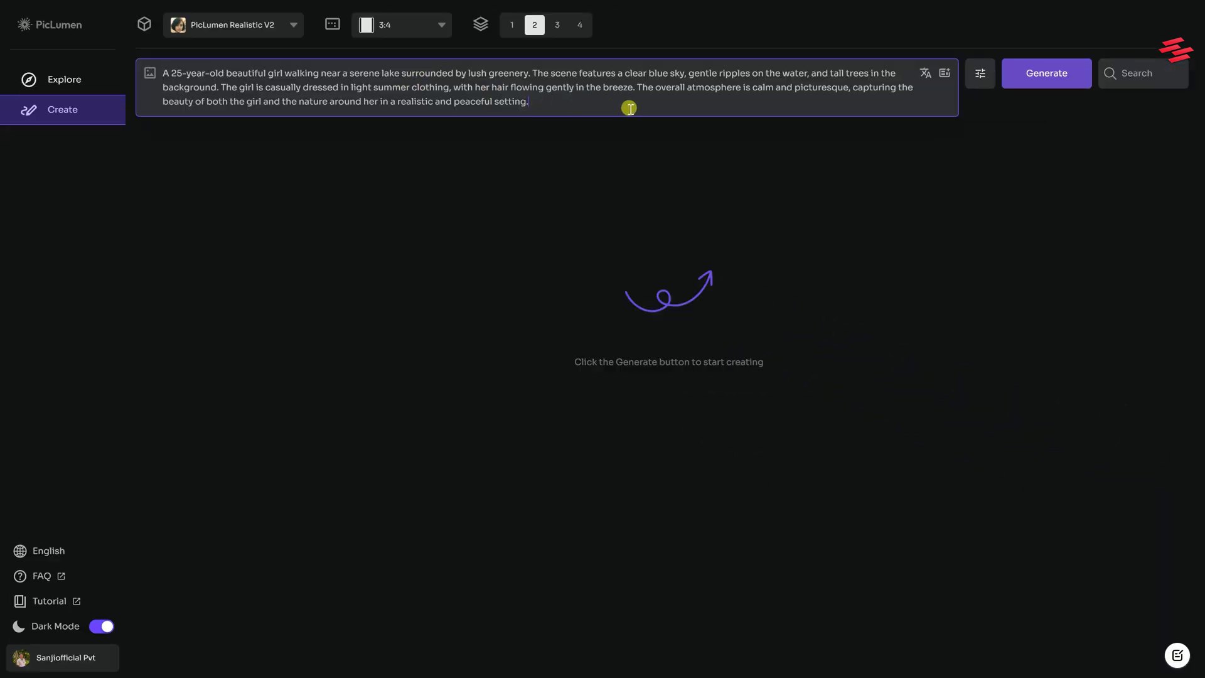
pyautogui.click(984, 73)
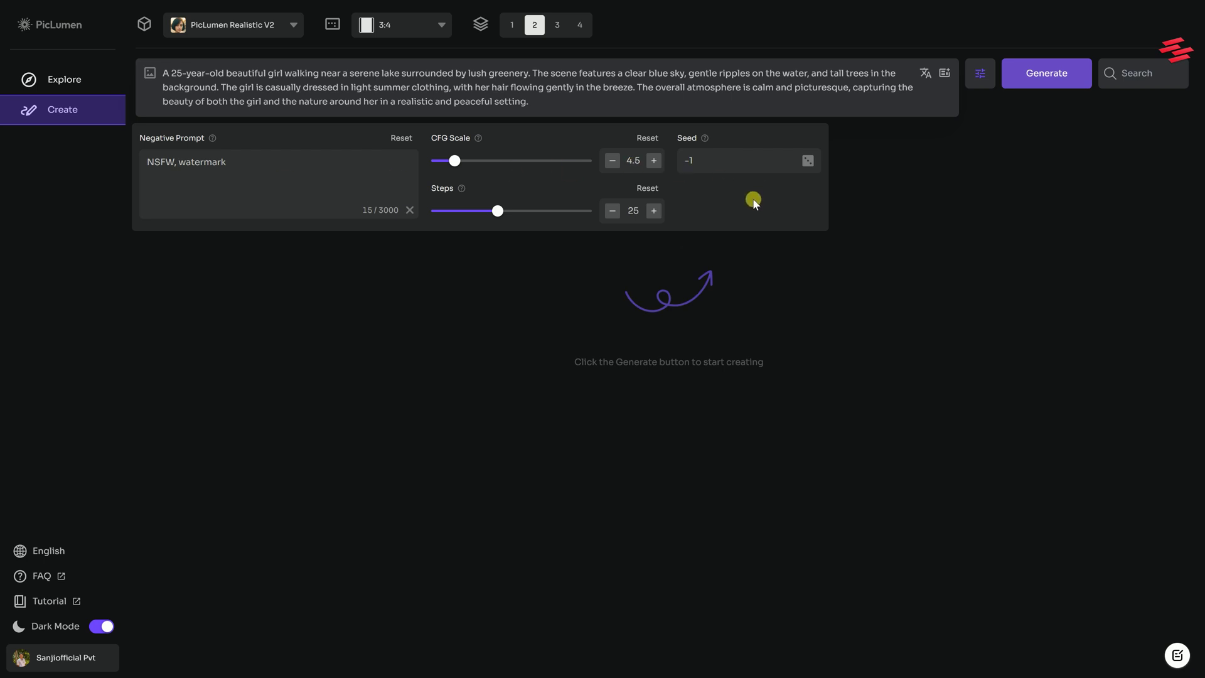
pyautogui.click(985, 73)
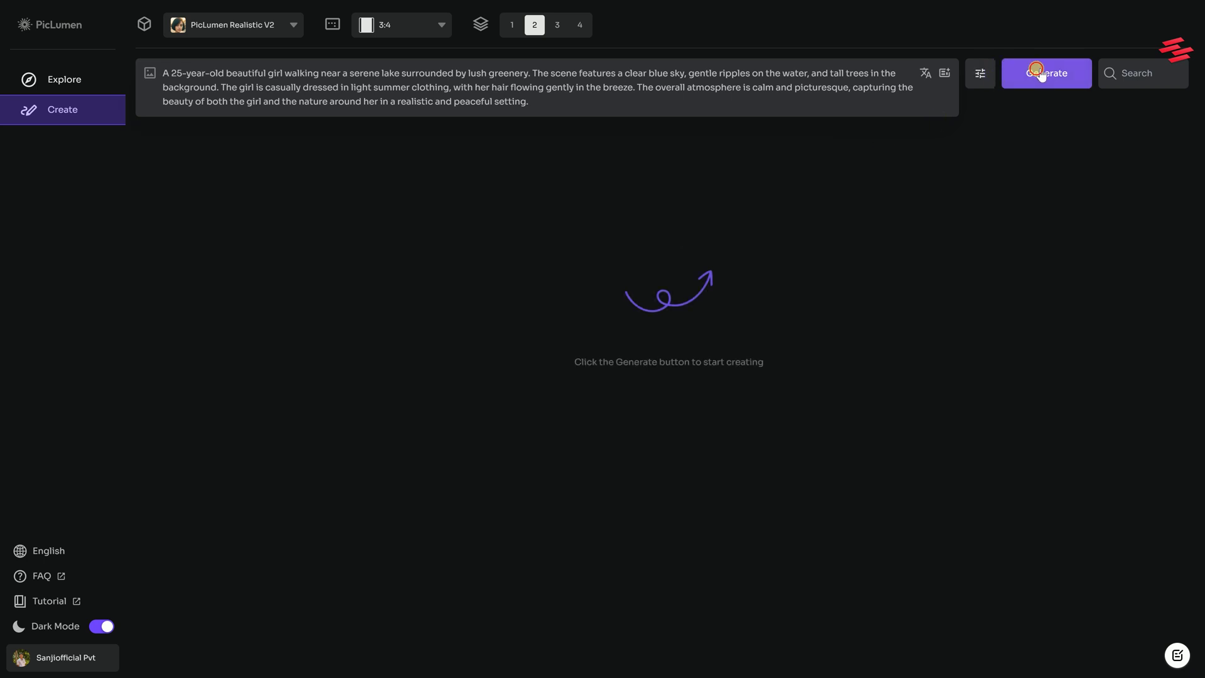
pyautogui.click(1041, 74)
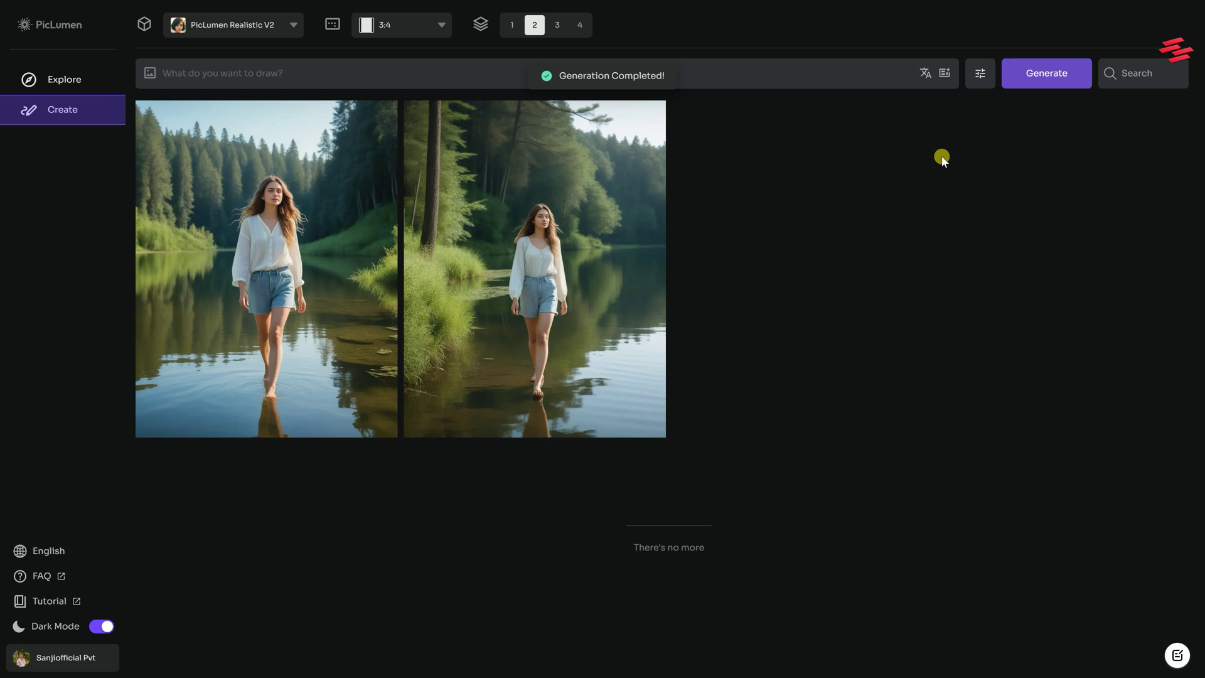
# Step: Open the first lake image's details and switch between the two generated images
pyautogui.click(317, 243)
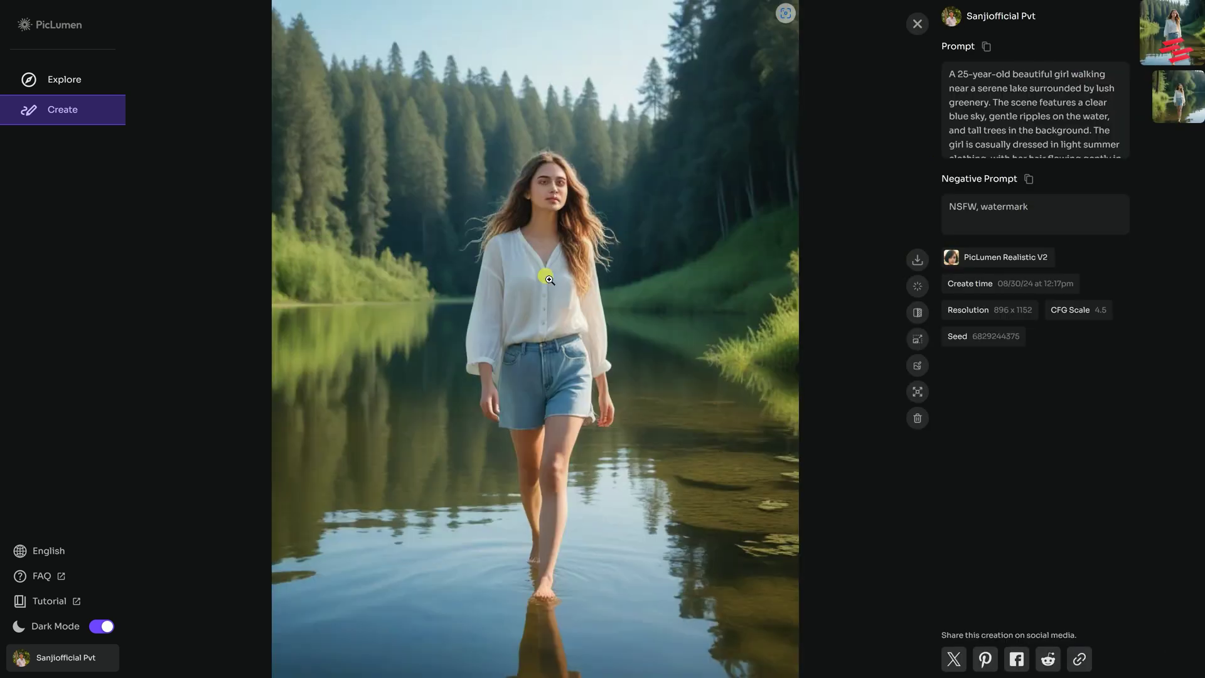
pyautogui.click(1191, 109)
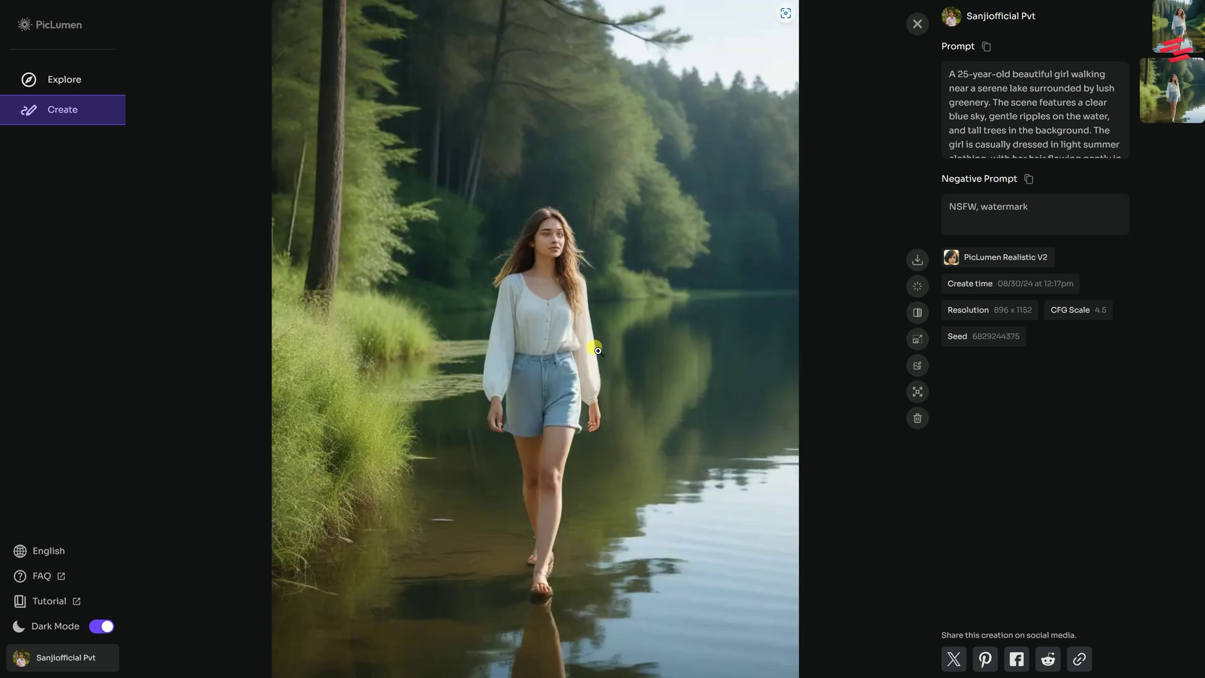
pyautogui.click(1189, 19)
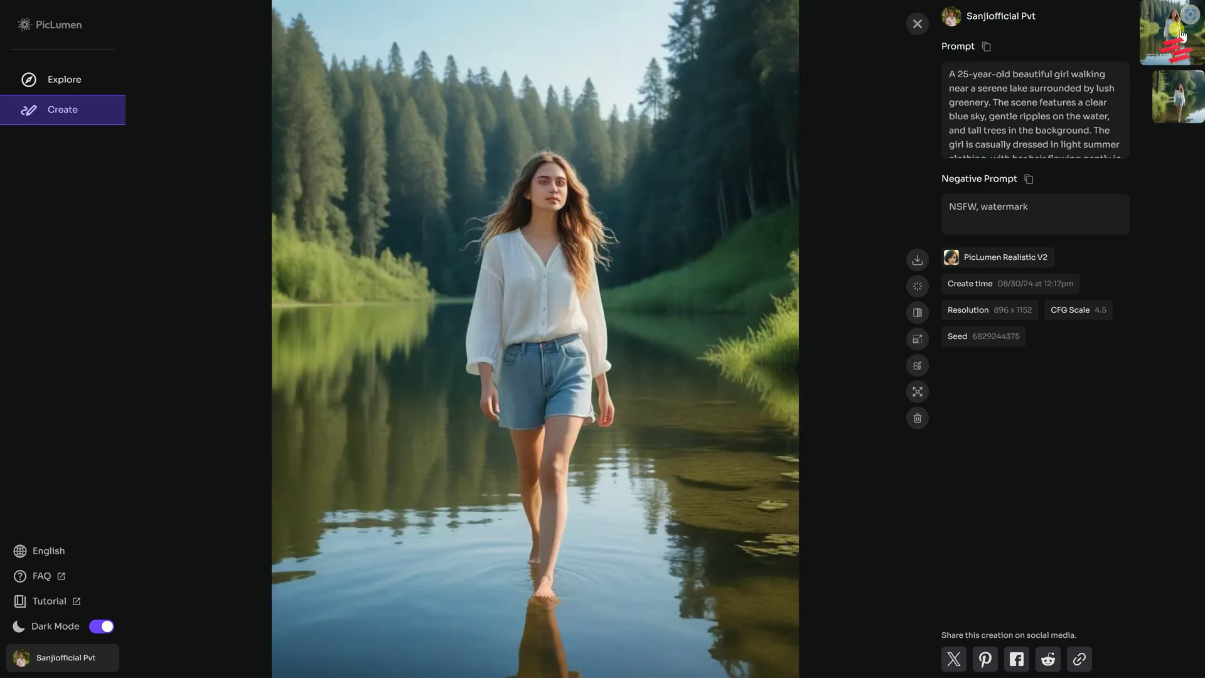
pyautogui.click(1175, 99)
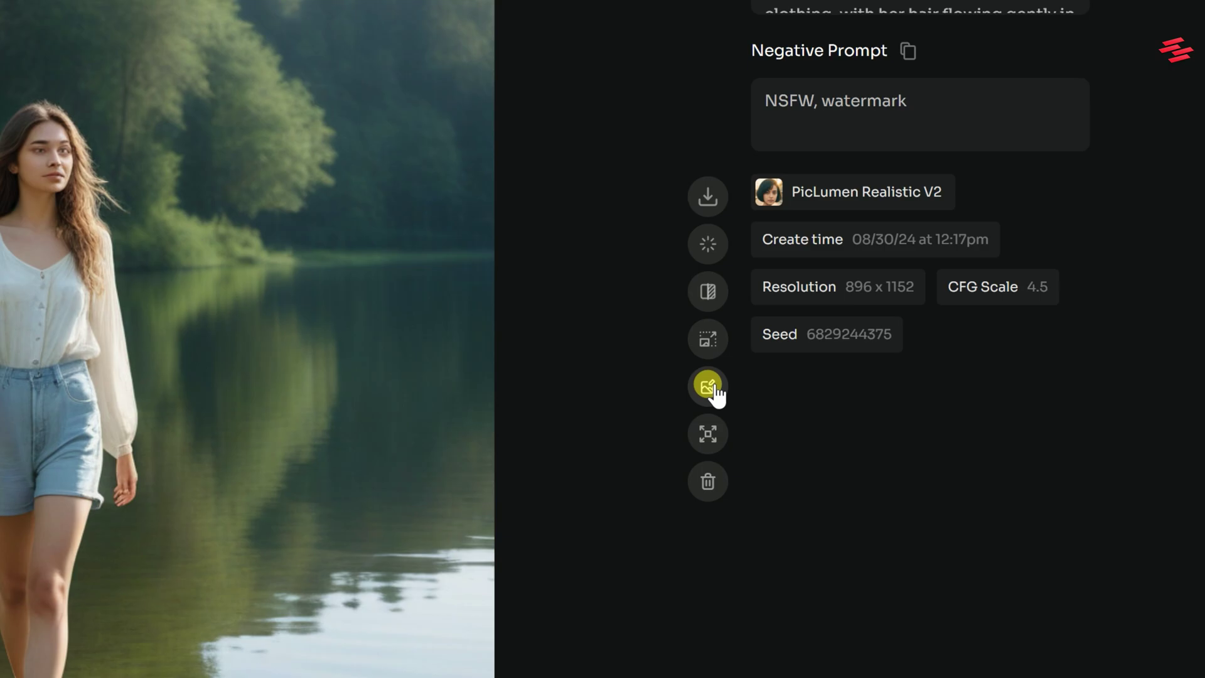
# Step: Inpaint the right-side water with 'A big tree' and view the new variant
pyautogui.click(709, 386)
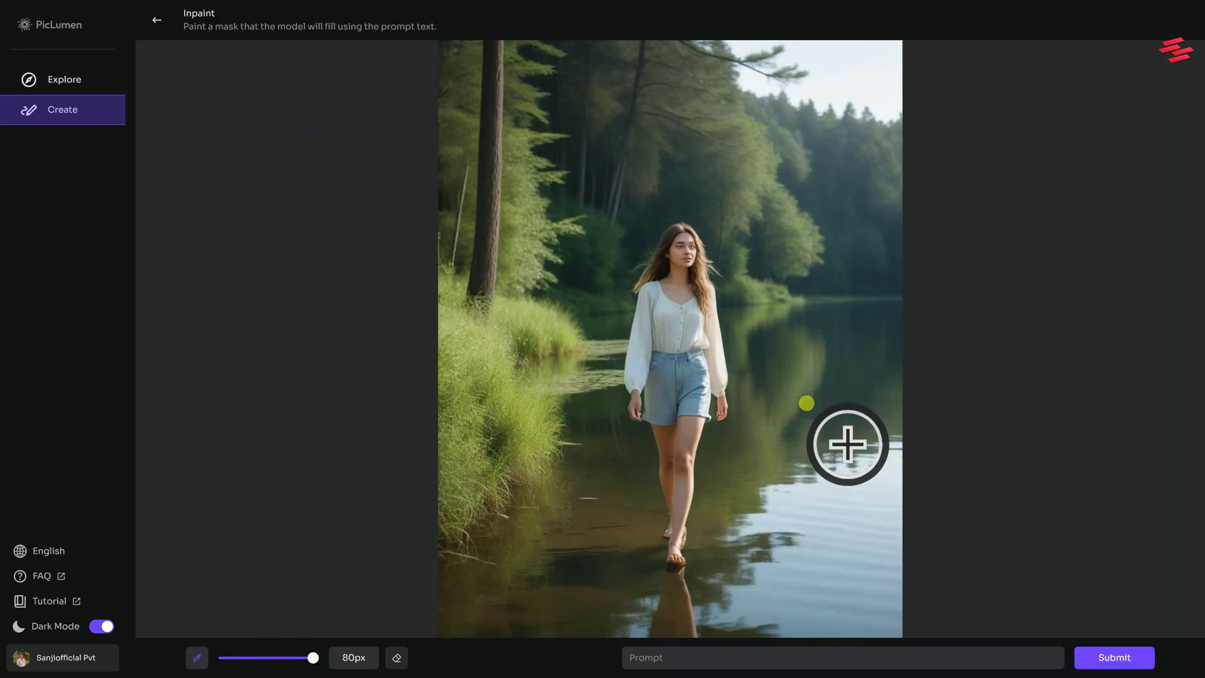
pyautogui.moveTo(781, 509)
pyautogui.mouseDown()
pyautogui.moveTo(875, 41)
pyautogui.moveTo(853, 587)
pyautogui.moveTo(819, 496)
pyautogui.mouseUp()
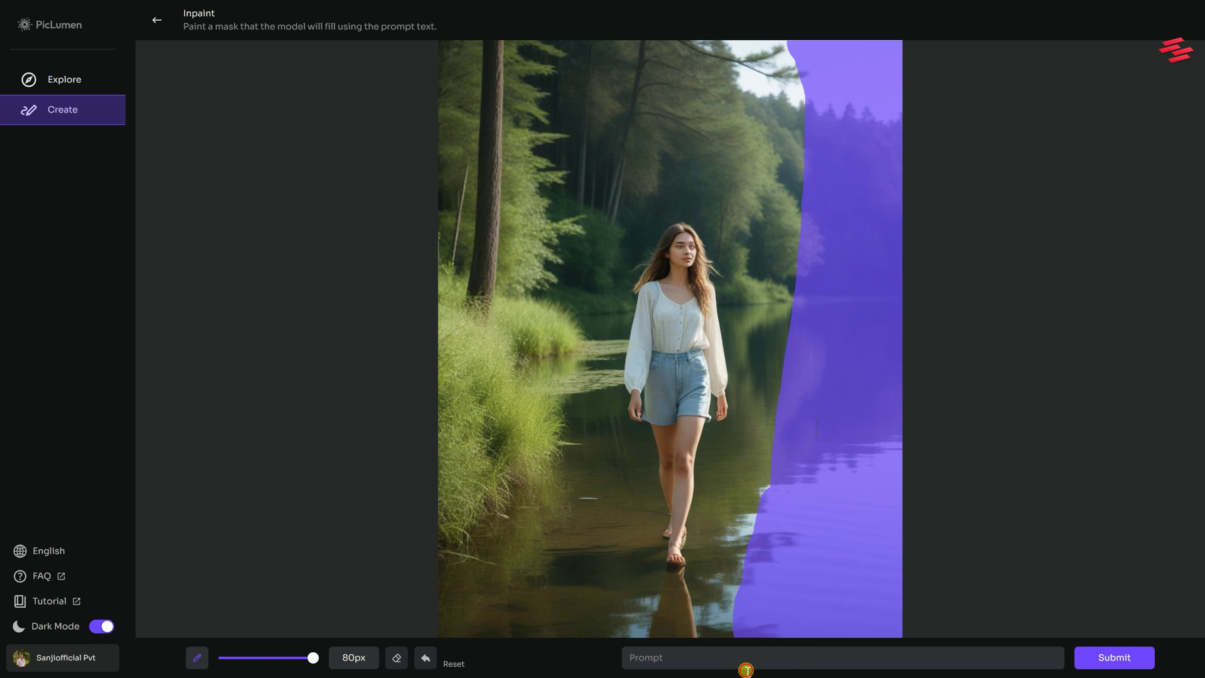
pyautogui.click(745, 664)
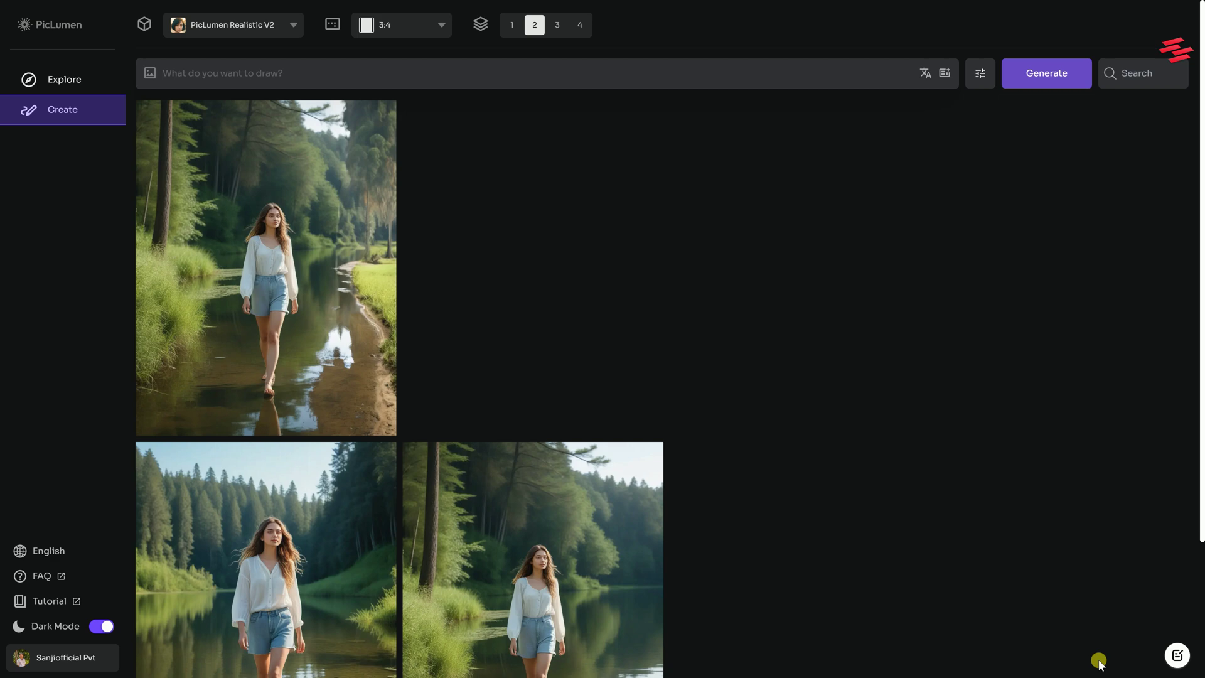
pyautogui.click(302, 322)
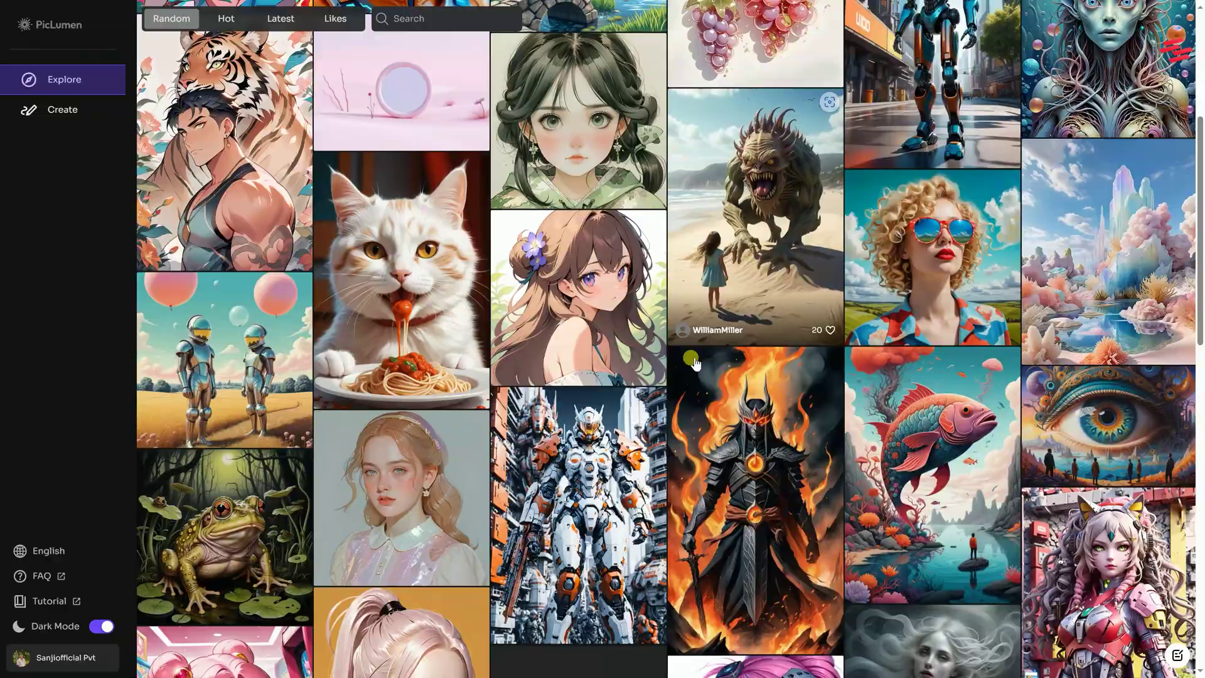
pyautogui.scroll(-10, 692, 361)
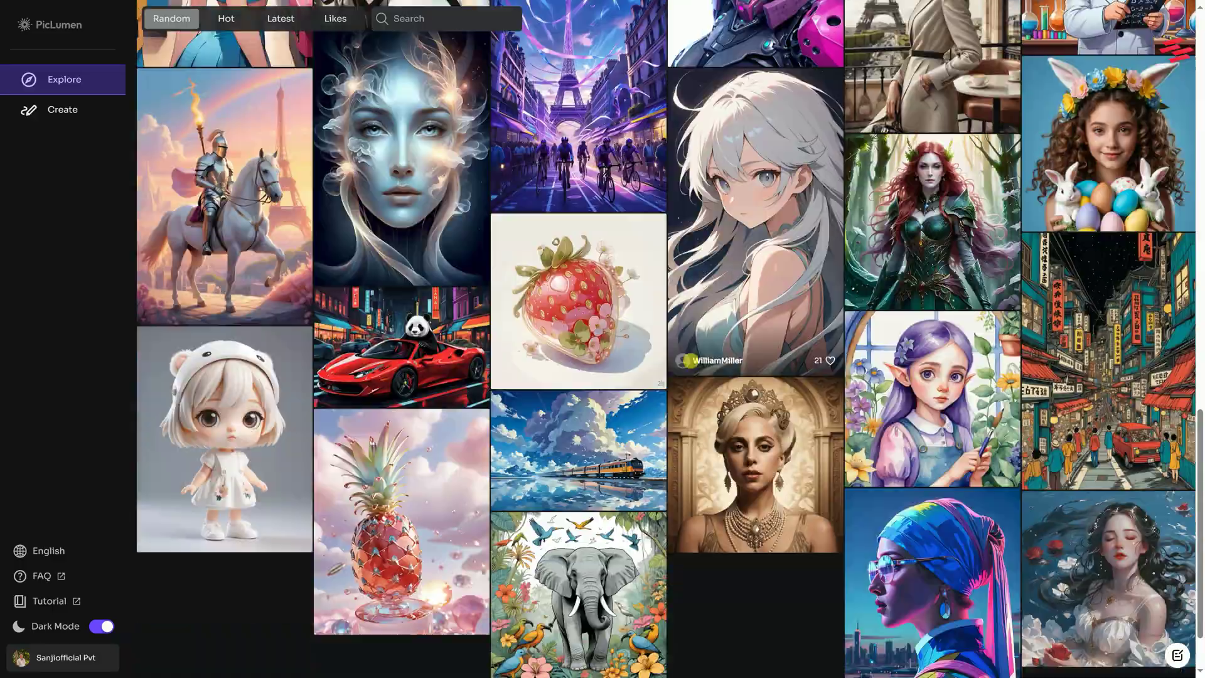
pyautogui.scroll(-3, 690, 361)
pyautogui.scroll(-3, 693, 368)
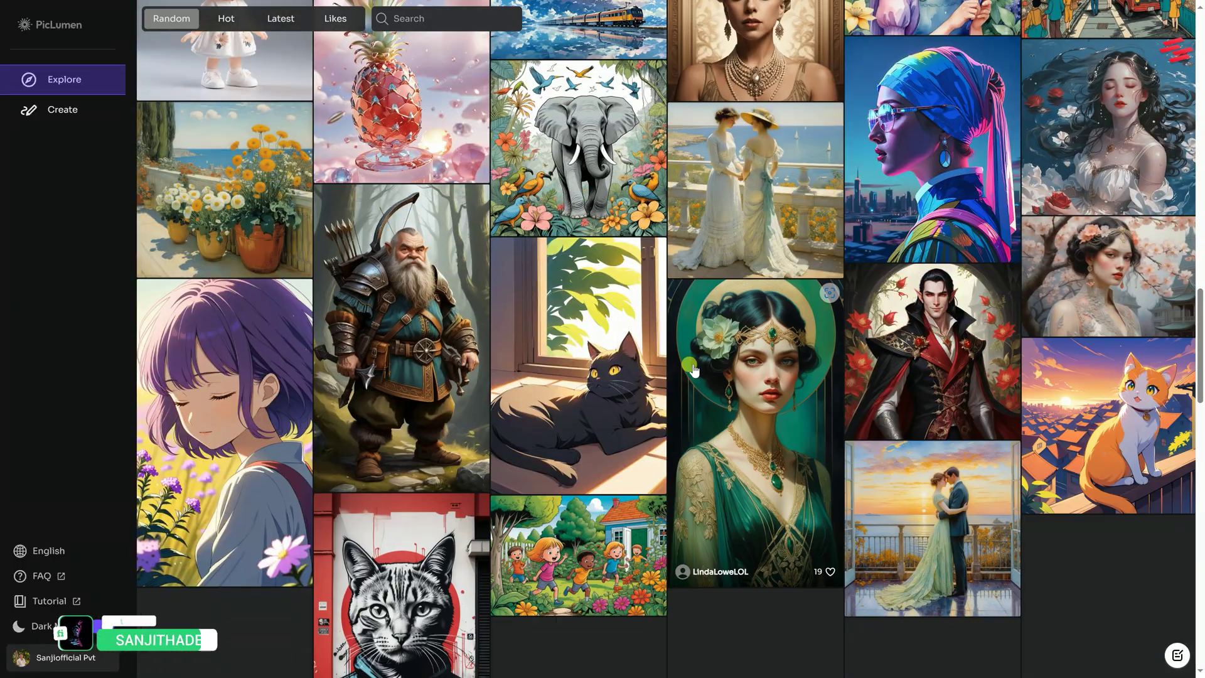
pyautogui.scroll(-3, 693, 370)
pyautogui.scroll(-3, 693, 370)
# Step: Reload the Explore gallery and view the curly-haired red-sunglasses portrait's details
pyautogui.click(46, 81)
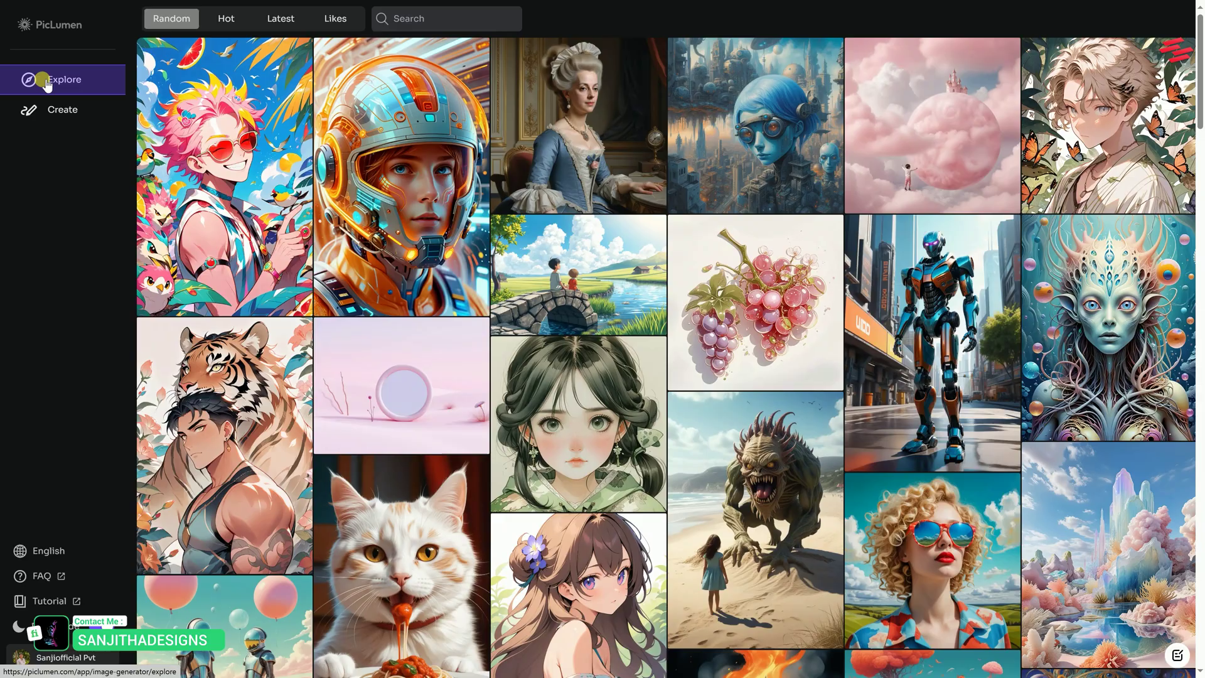
pyautogui.scroll(-1, 933, 245)
pyautogui.scroll(-3, 933, 245)
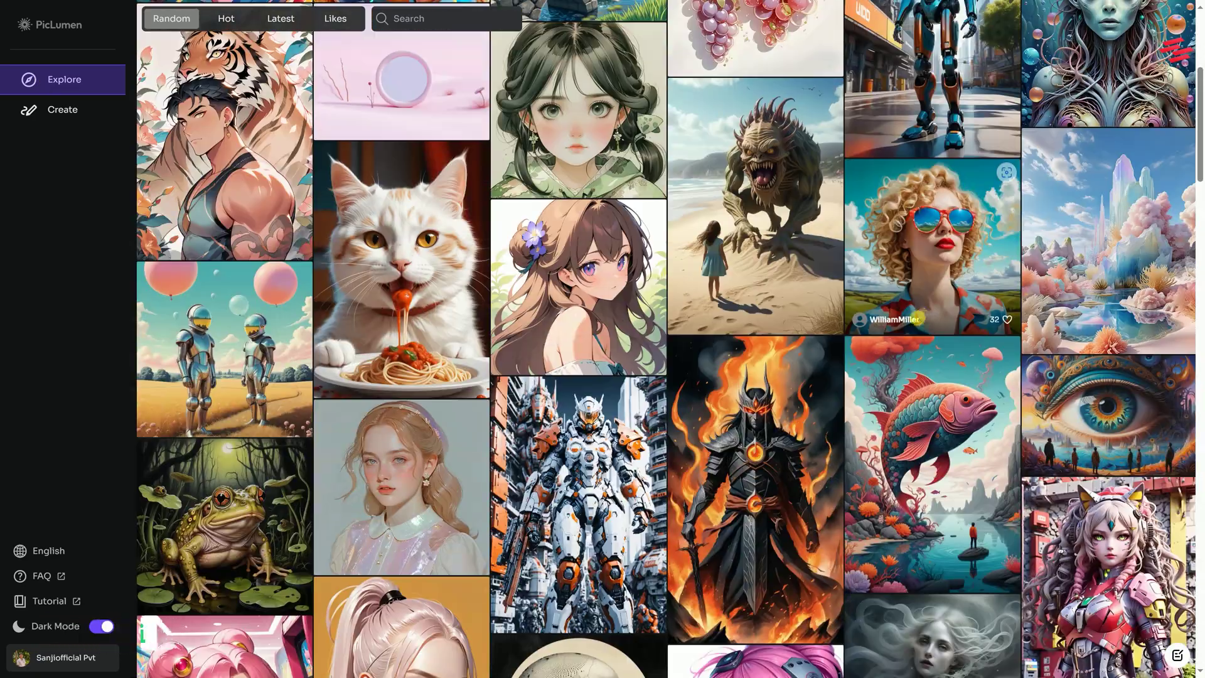
pyautogui.scroll(-2, 933, 245)
pyautogui.click(932, 86)
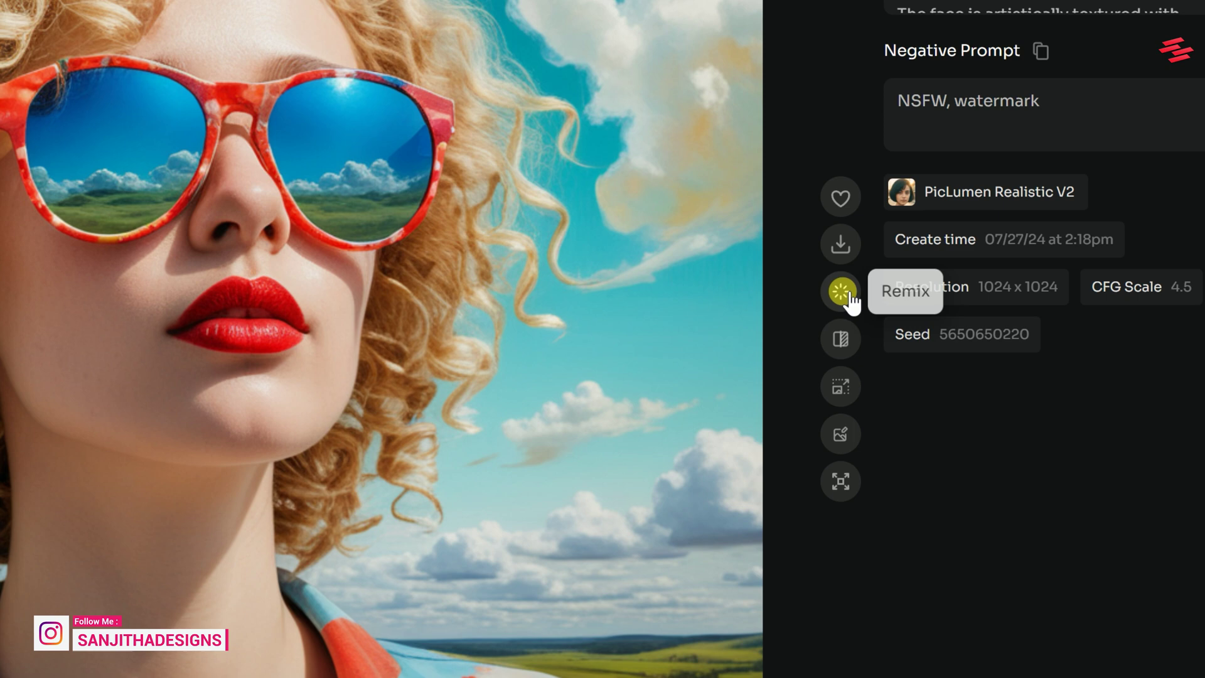
# Step: Remix the sunglasses portrait's prompt, generate new images, and enlarge the first result
pyautogui.click(917, 311)
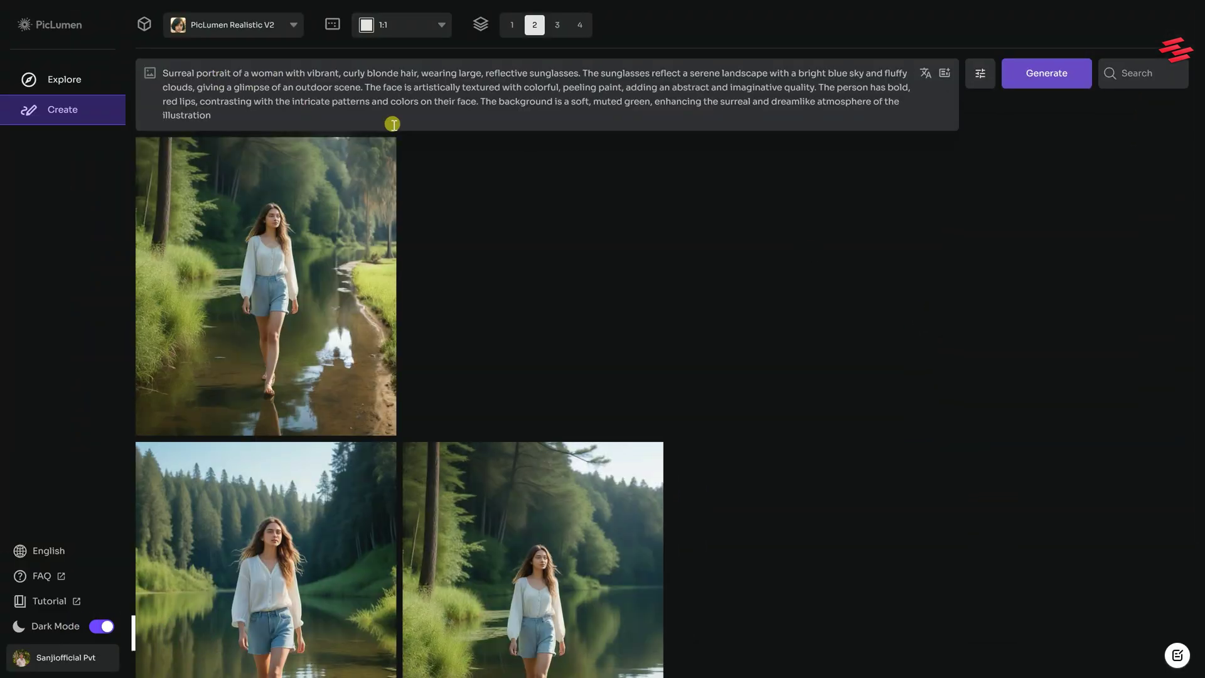
pyautogui.click(1046, 74)
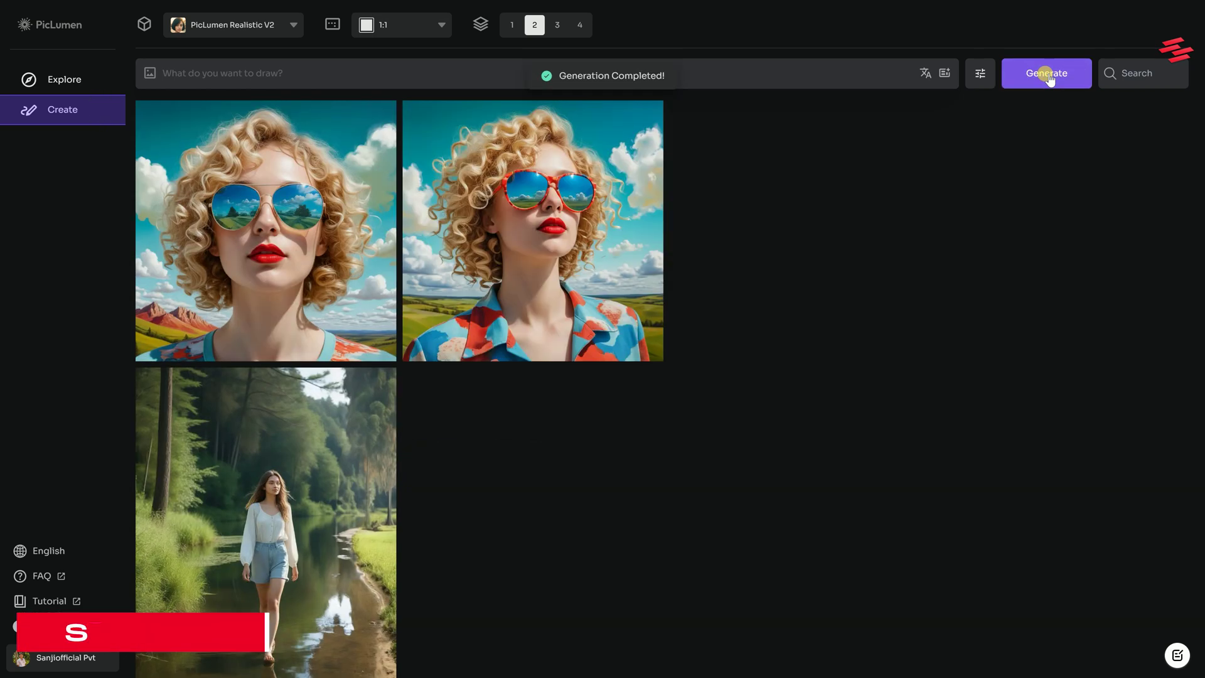
pyautogui.click(254, 242)
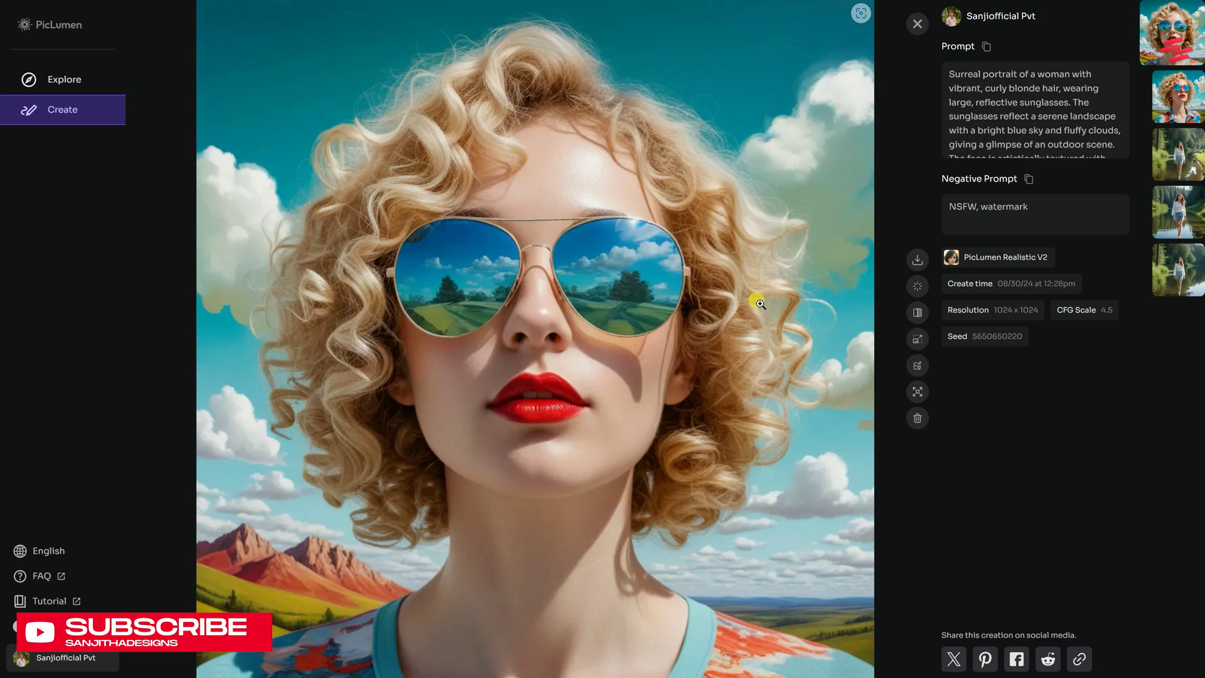
pyautogui.click(579, 382)
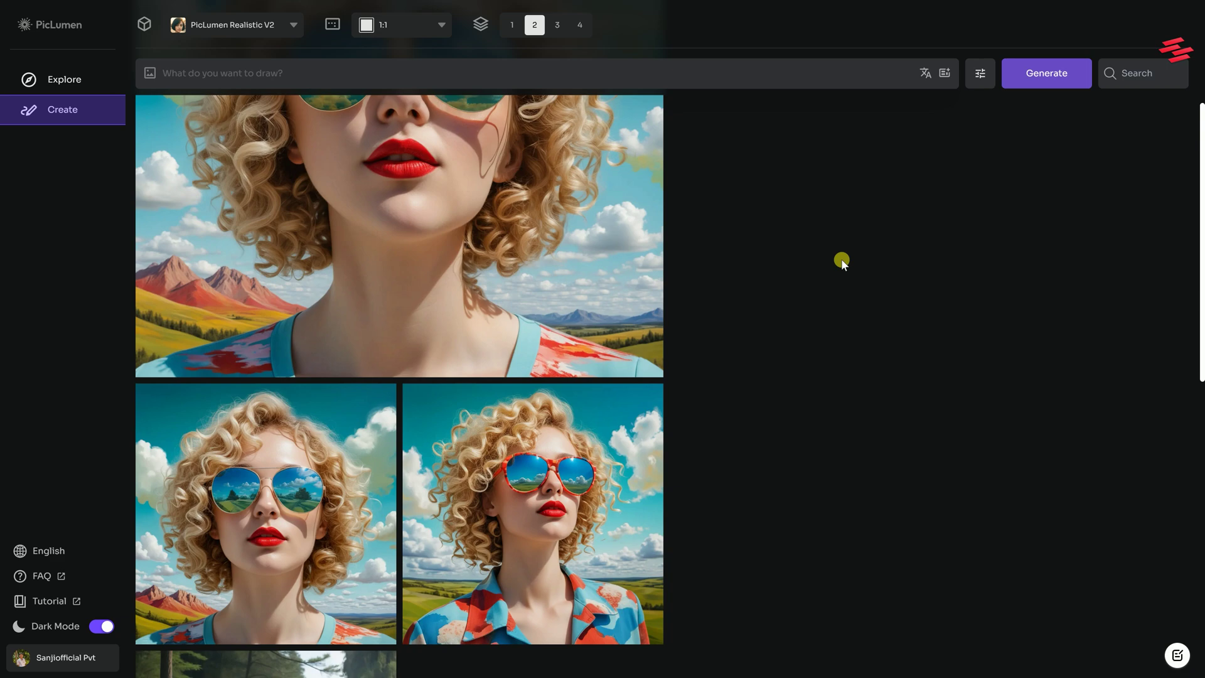
pyautogui.scroll(-3, 841, 261)
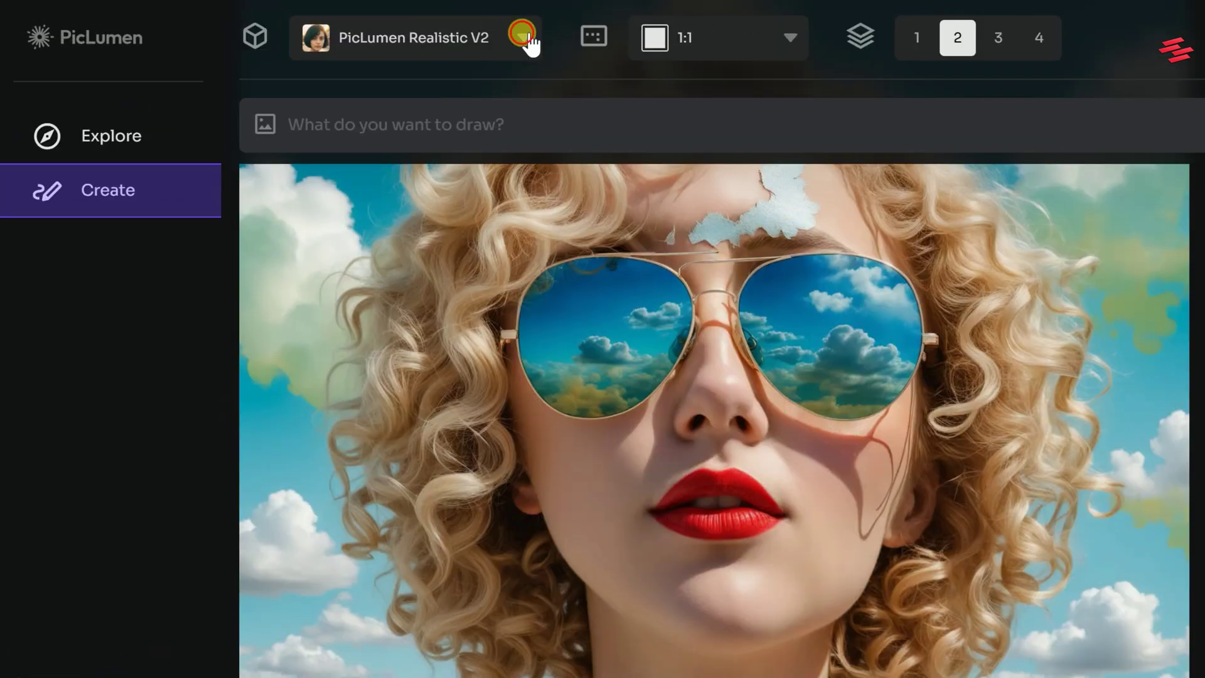
# Step: Switch the model to FLUX.1-schnell and generate from the serene-lake young woman prompt
pyautogui.click(289, 34)
pyautogui.click(420, 228)
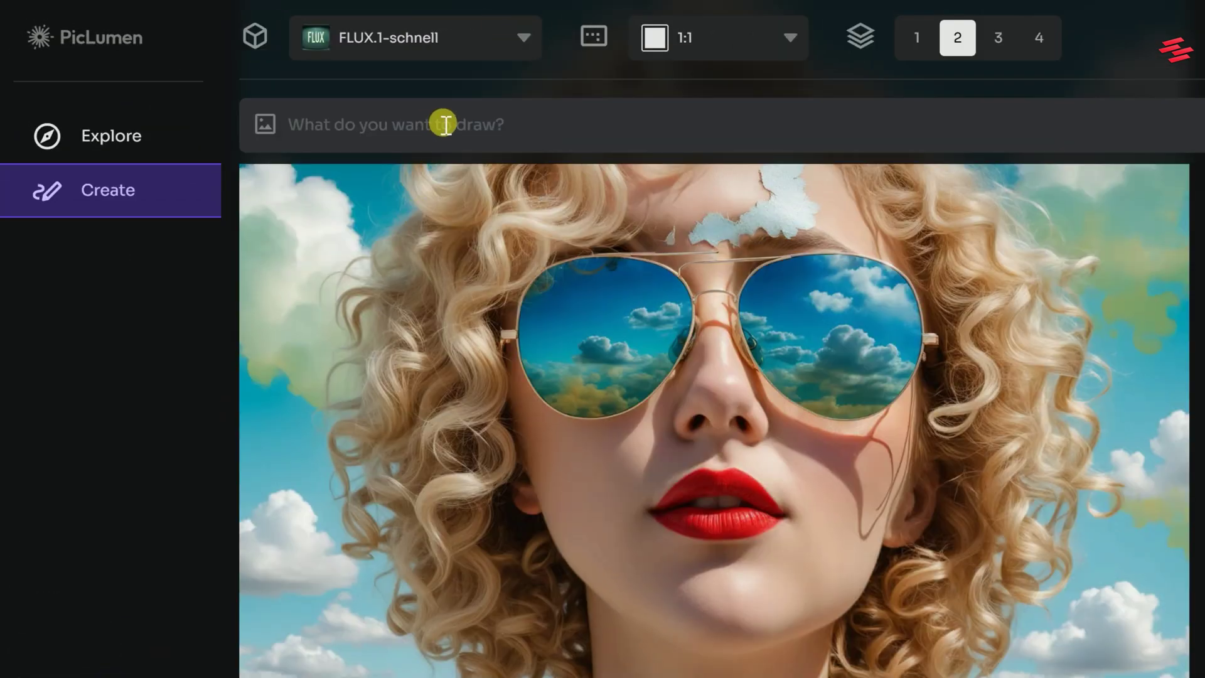
pyautogui.click(445, 127)
pyautogui.write('A 25-year-old beautiful girl walking near a serene lake surrounded by lush greenery. The scene features a clear blue sky, gentle ripples on the water, and tall trees in the background. The girl is casually dressed in light summer clothing, with her hair flowing gently in the breeze. The overall atmosphere is calm and picturesque, capturing the beauty of both the girl and the nature around her in a realistic and peaceful setting.')
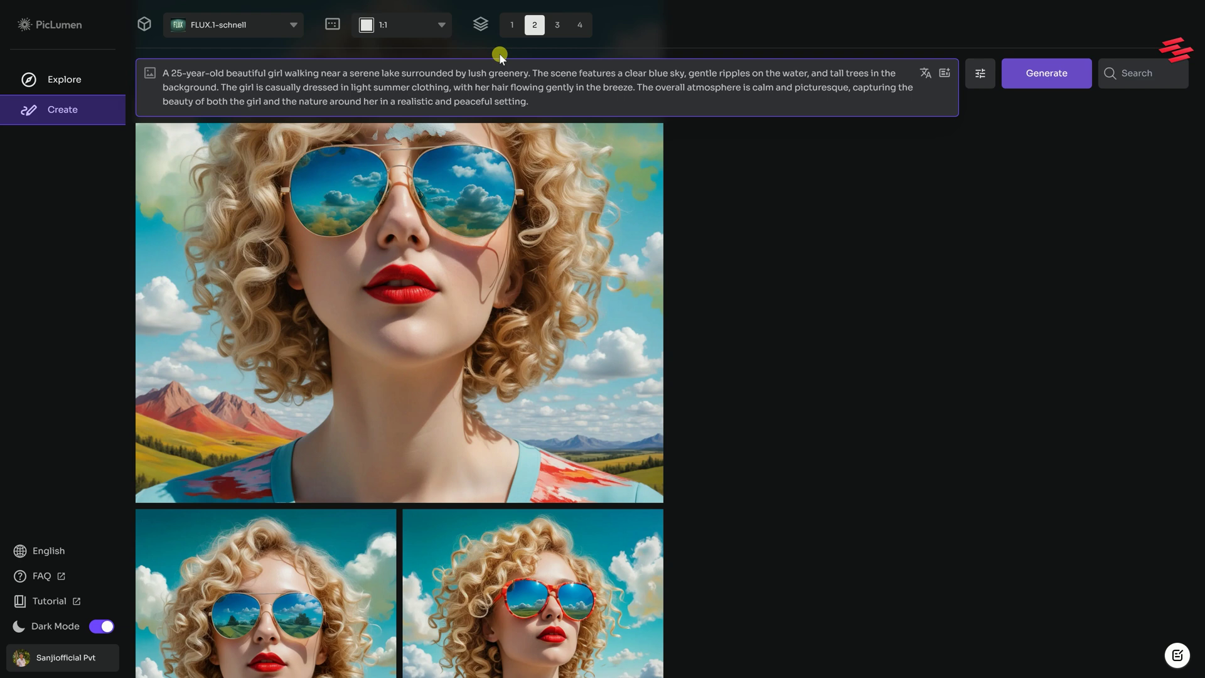
pyautogui.click(1058, 79)
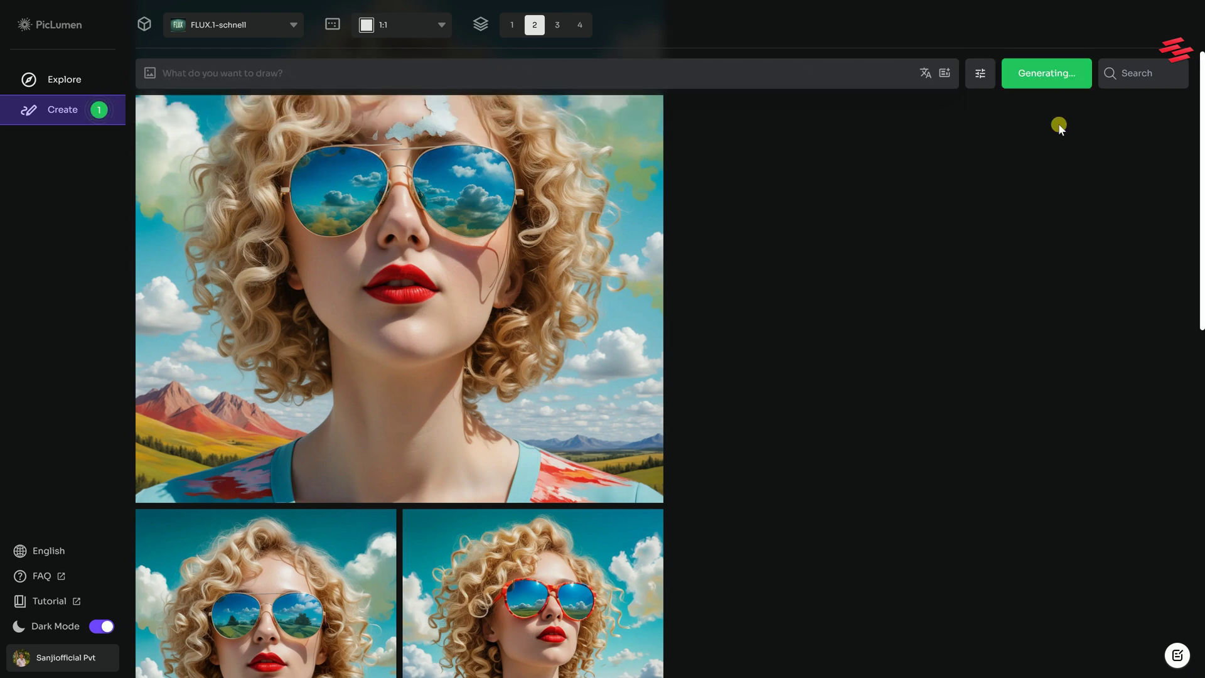
pyautogui.scroll(2, 749, 270)
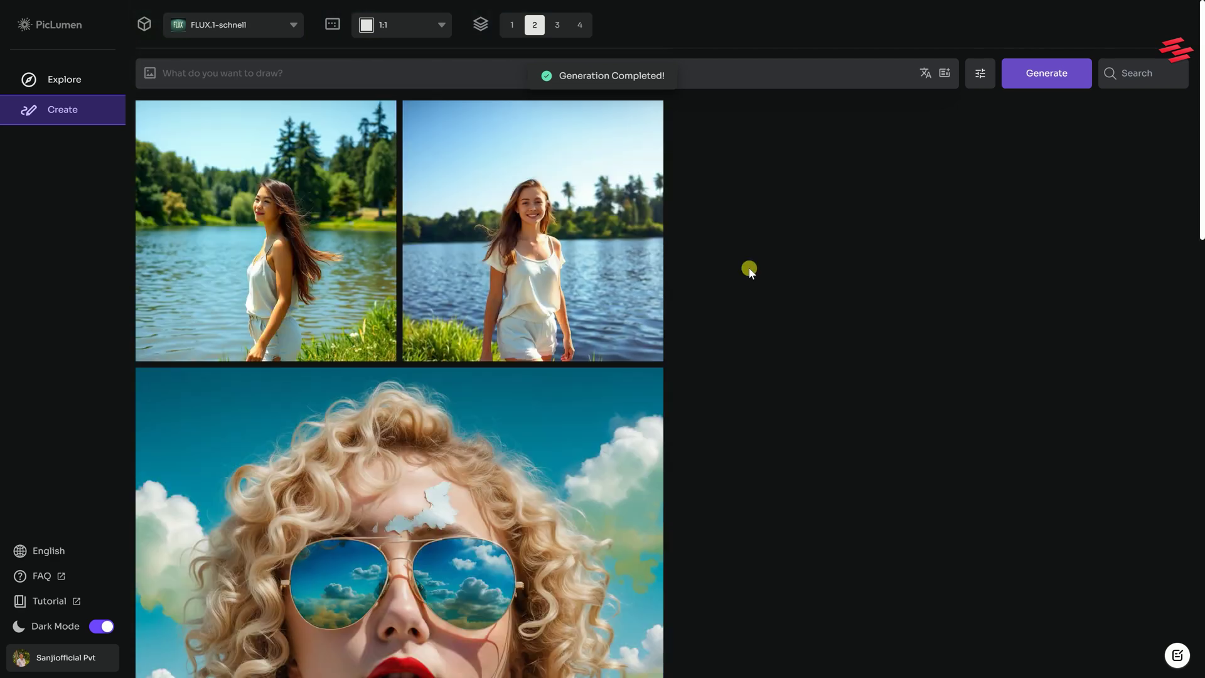
# Step: Open the first FLUX lake portrait's details, then show the second one
pyautogui.click(247, 201)
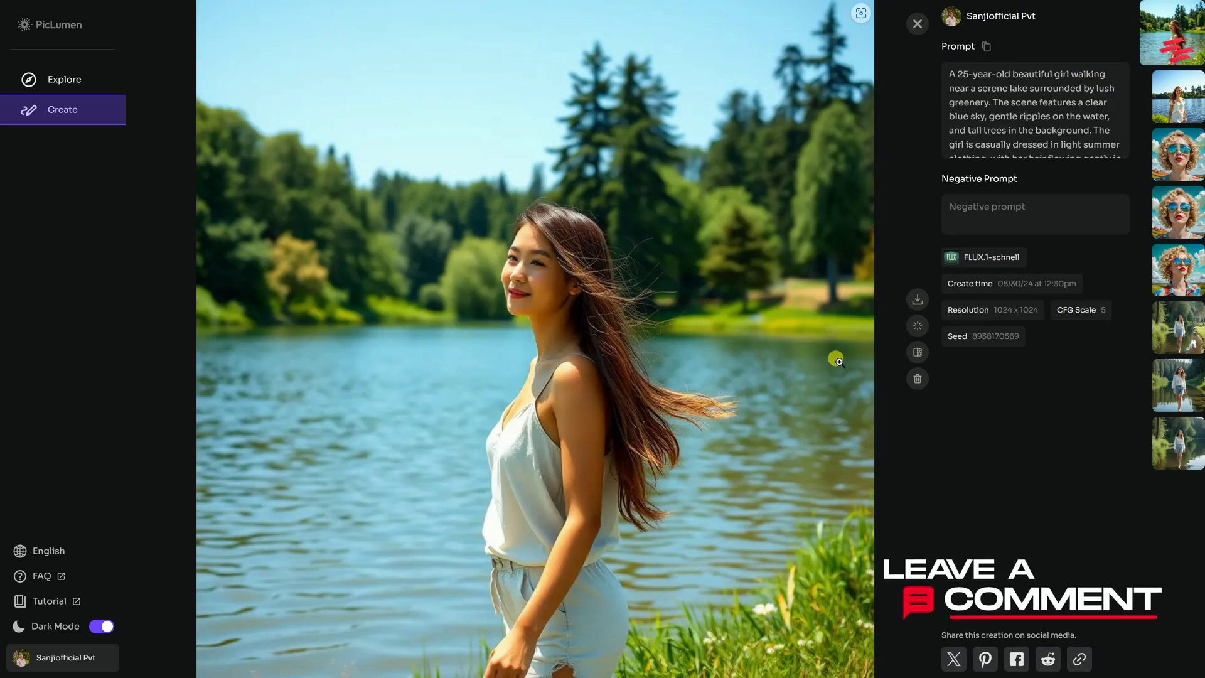
pyautogui.click(1172, 89)
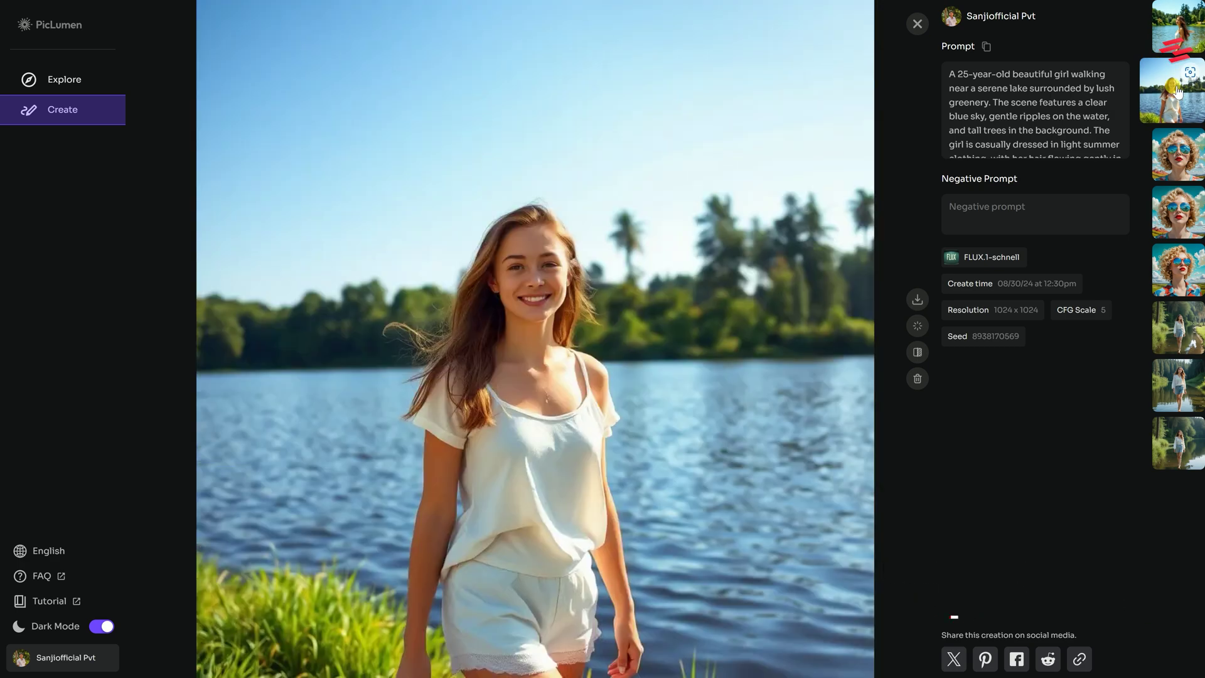